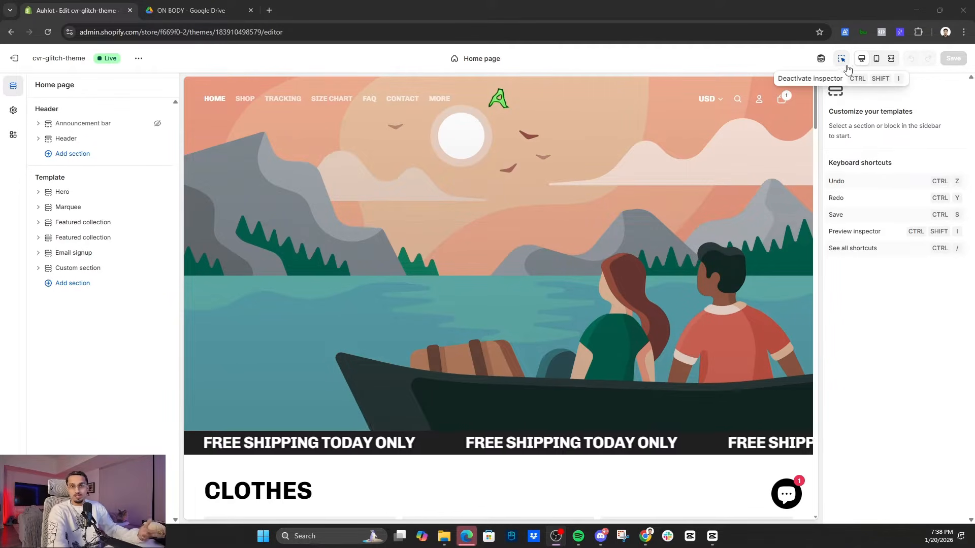
- Compare the home page in mobile and desktop previews, finishing in the mobile preview
{"action": "left_click", "coordinate": [876, 59]}
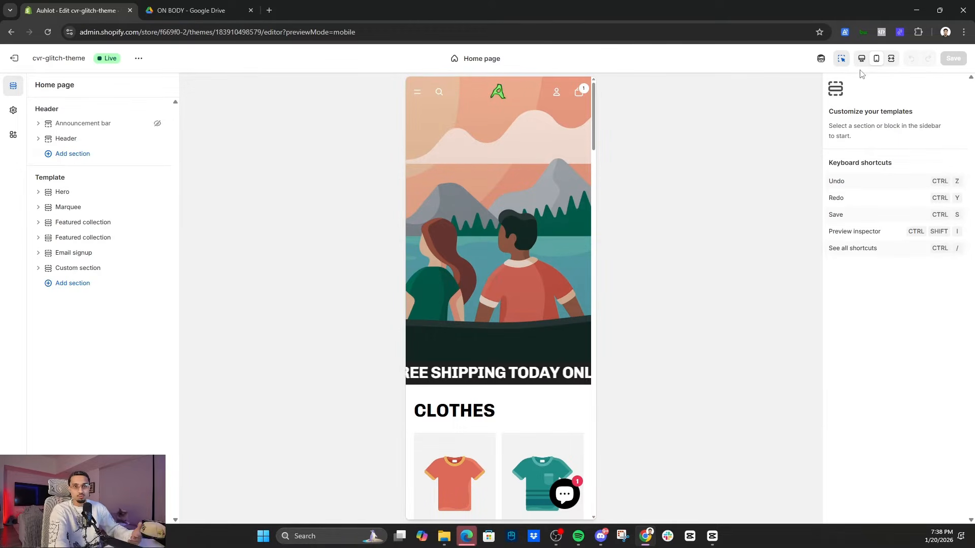
{"action": "left_click", "coordinate": [862, 58]}
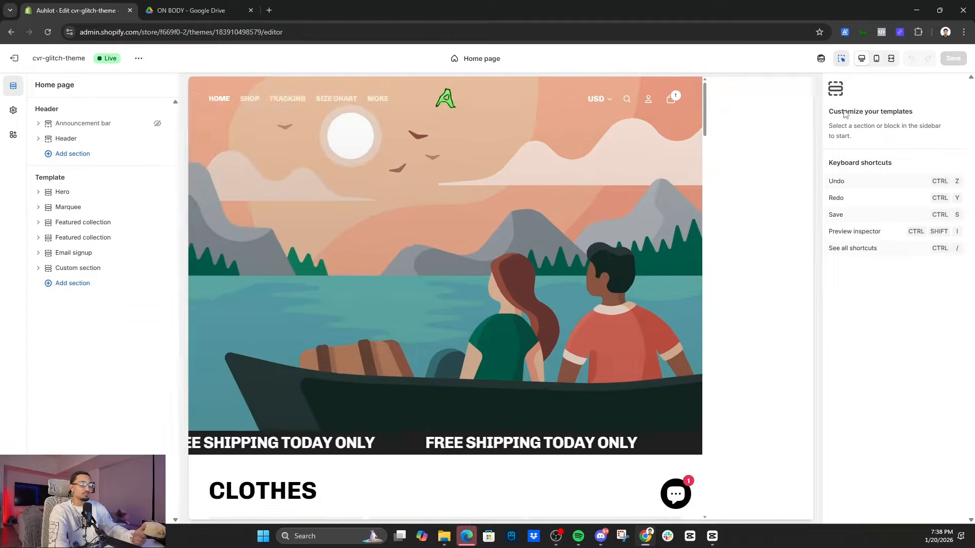
{"action": "scroll", "coordinate": [618, 263], "scroll_direction": "down", "scroll_amount": 8}
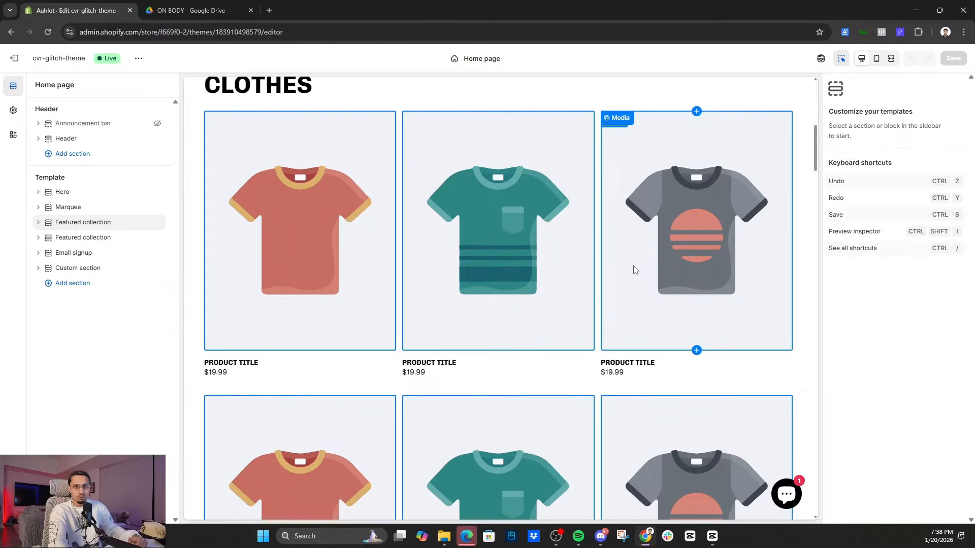
{"action": "scroll", "coordinate": [786, 191], "scroll_direction": "up", "scroll_amount": 8}
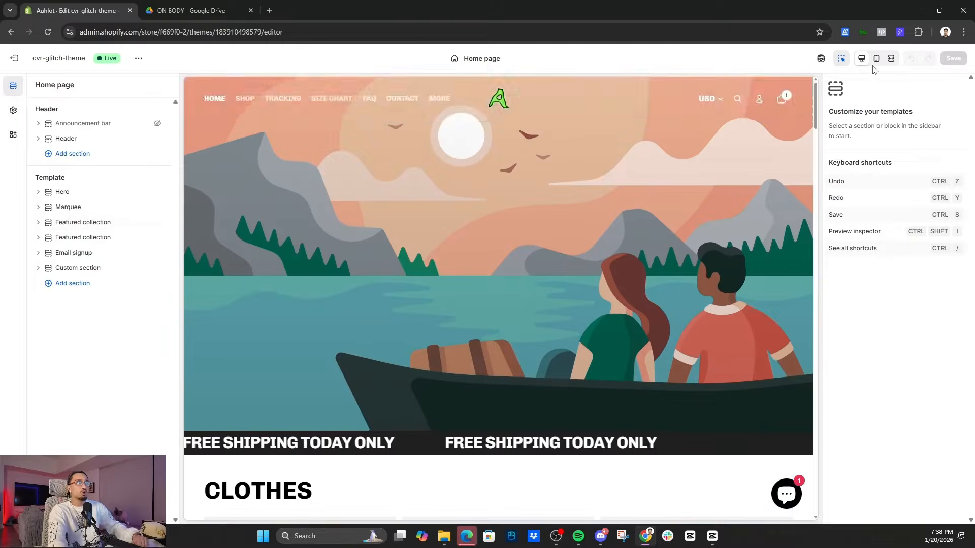
{"action": "left_click", "coordinate": [877, 59]}
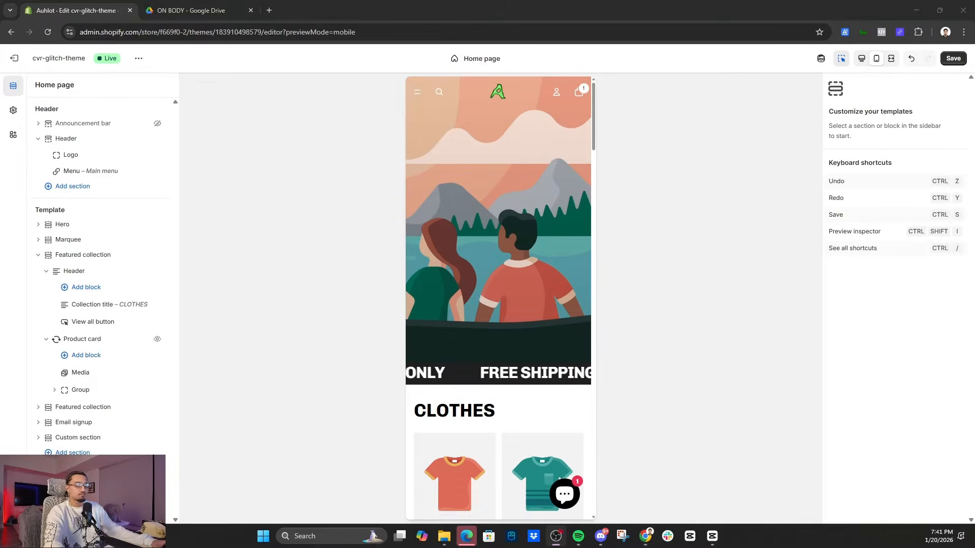
- Examine the default logo, logo height and favicon options in the theme settings
{"action": "left_click", "coordinate": [13, 110]}
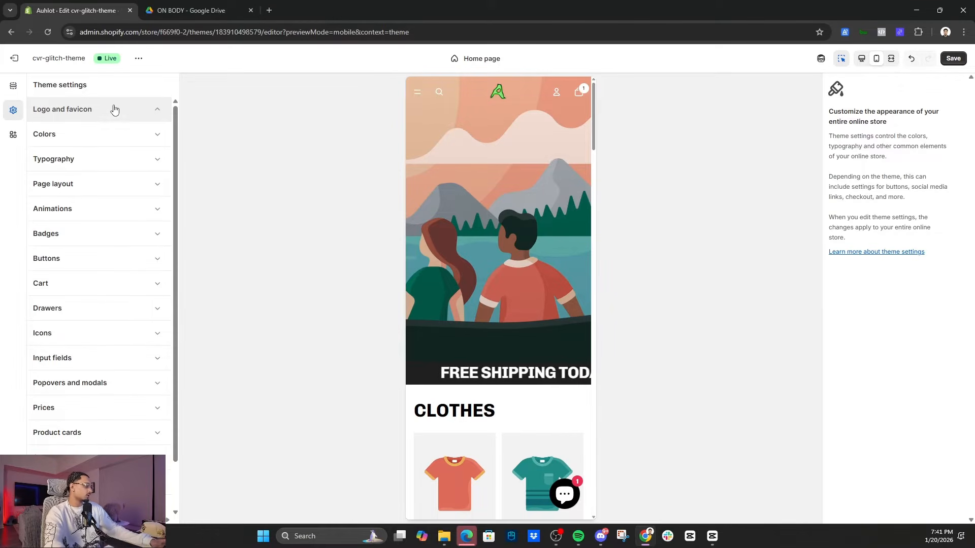
{"action": "mouse_move", "coordinate": [141, 171]}
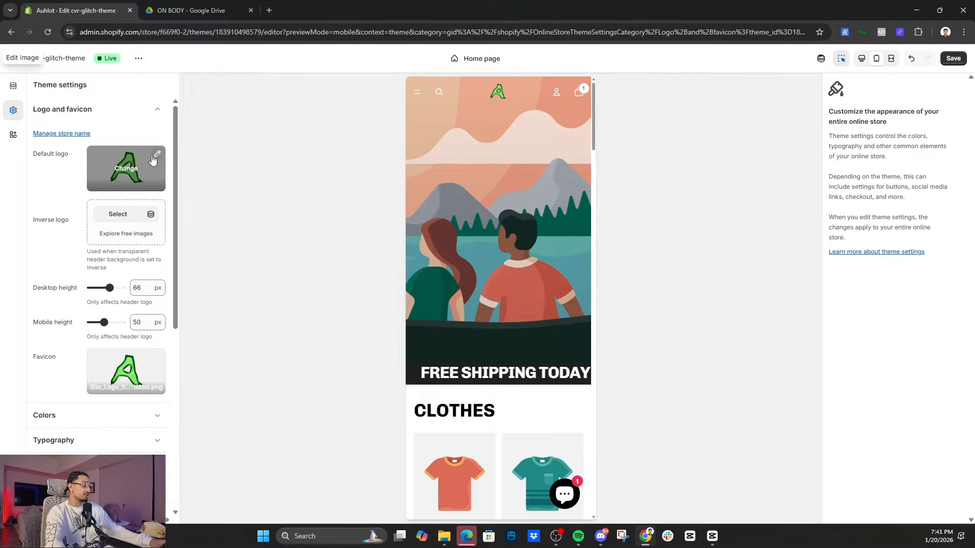
{"action": "scroll", "coordinate": [135, 214], "scroll_direction": "down", "scroll_amount": 2}
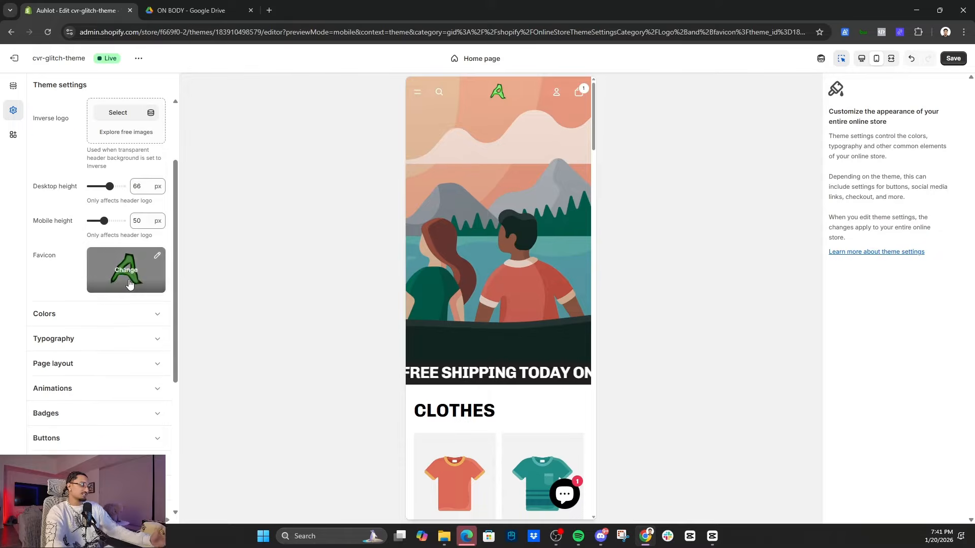
{"action": "left_click", "coordinate": [128, 282]}
{"action": "left_click", "coordinate": [341, 224]}
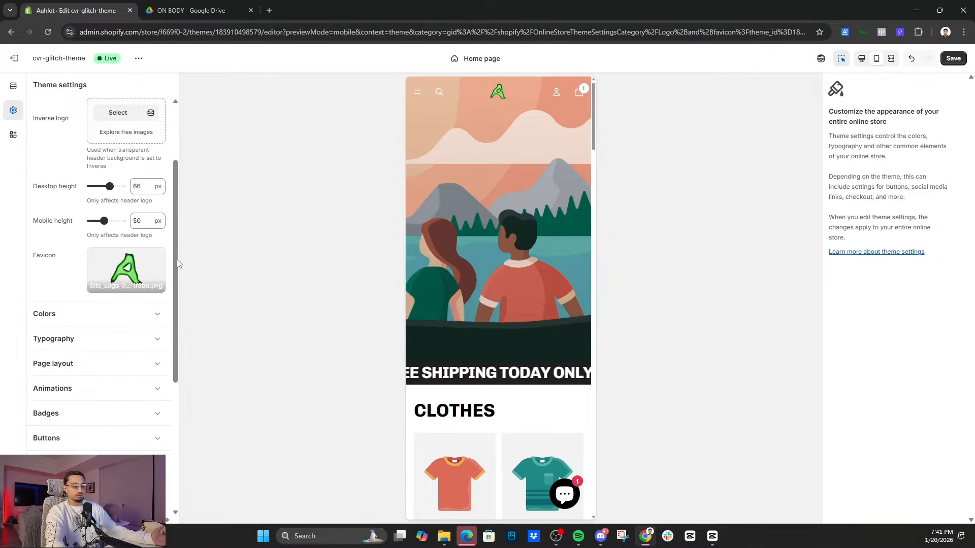
{"action": "scroll", "coordinate": [120, 422], "scroll_direction": "up", "scroll_amount": 2}
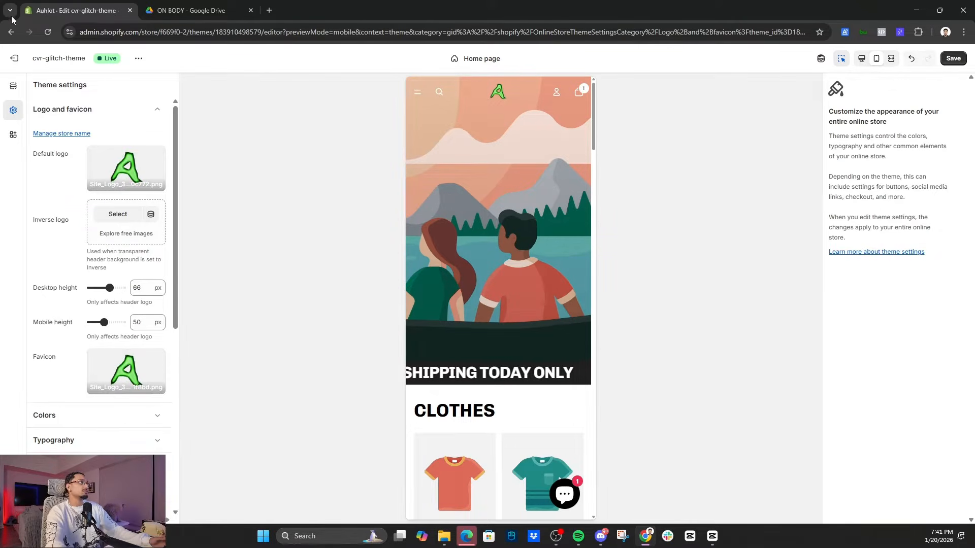
{"action": "mouse_move", "coordinate": [140, 181]}
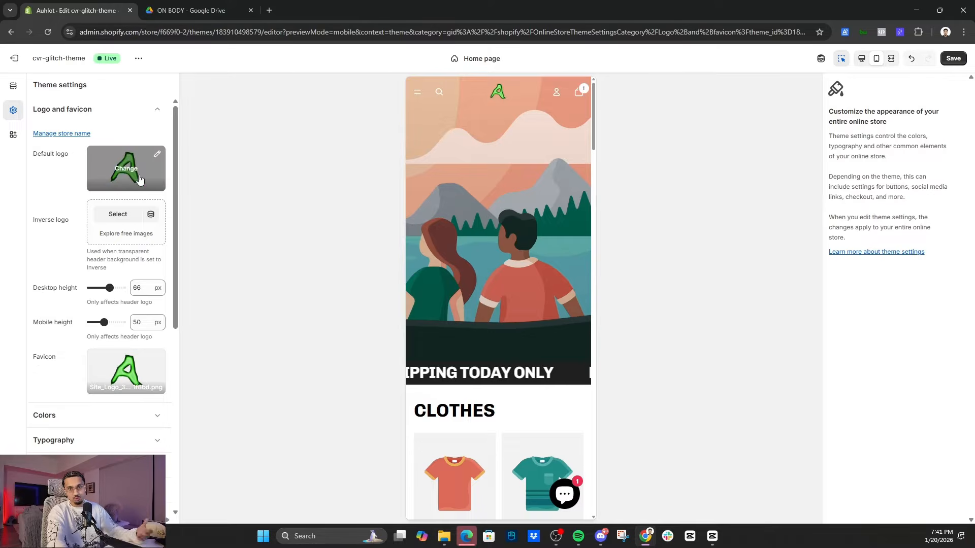
- Turn off the "Add to cart" auto-opens drawer option in the theme's cart settings and save the theme
{"action": "scroll", "coordinate": [138, 191], "scroll_direction": "down", "scroll_amount": 3}
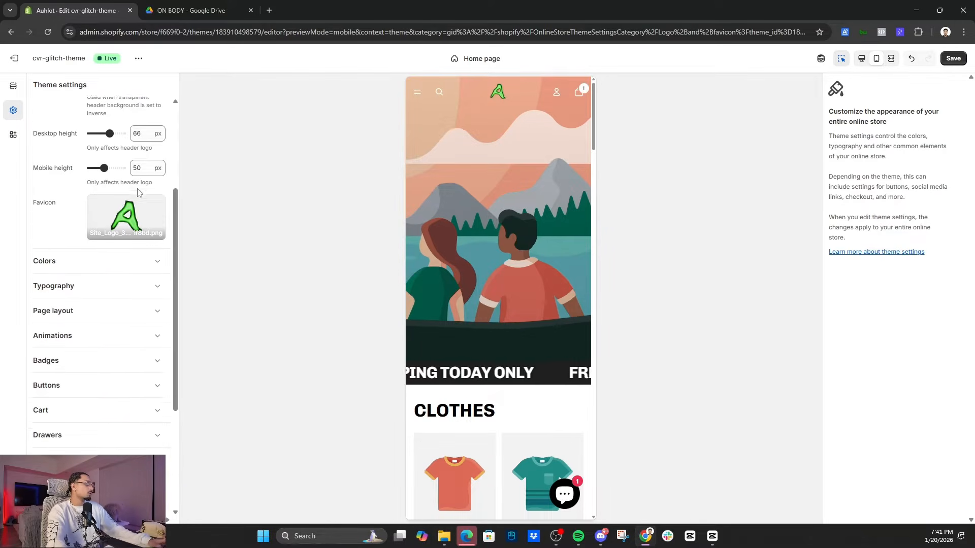
{"action": "scroll", "coordinate": [142, 203], "scroll_direction": "down", "scroll_amount": 1}
{"action": "scroll", "coordinate": [113, 244], "scroll_direction": "down", "scroll_amount": 3}
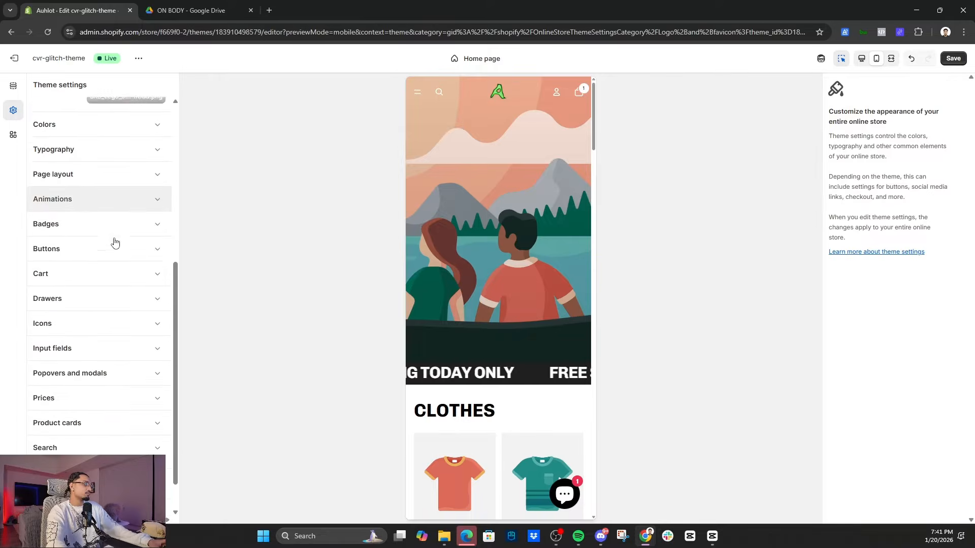
{"action": "left_click", "coordinate": [122, 231]}
{"action": "scroll", "coordinate": [124, 233], "scroll_direction": "down", "scroll_amount": 2}
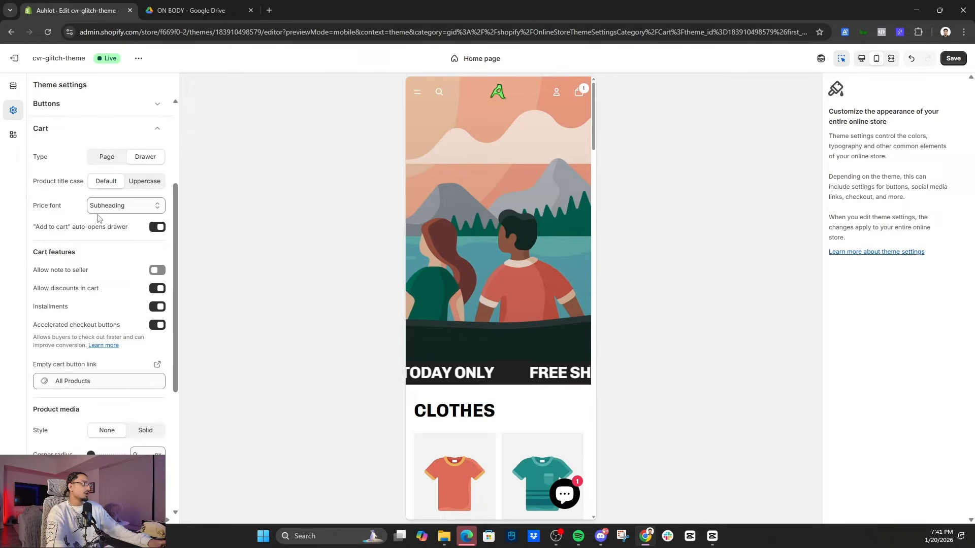
{"action": "left_click_drag", "start_coordinate": [42, 232], "coordinate": [120, 236]}
{"action": "left_click_drag", "start_coordinate": [35, 233], "coordinate": [136, 236]}
{"action": "left_click", "coordinate": [157, 227]}
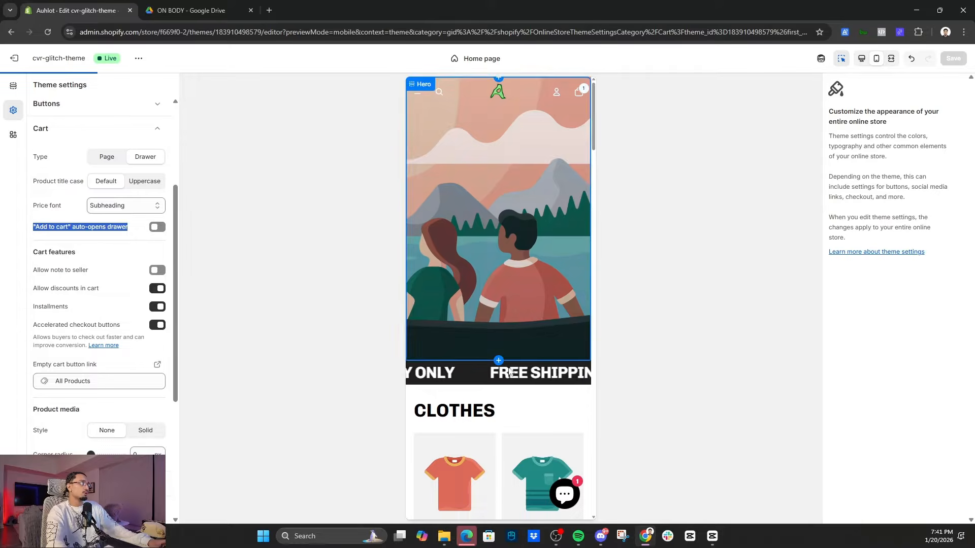
{"action": "left_click", "coordinate": [85, 222]}
{"action": "left_click_drag", "start_coordinate": [40, 237], "coordinate": [105, 241]}
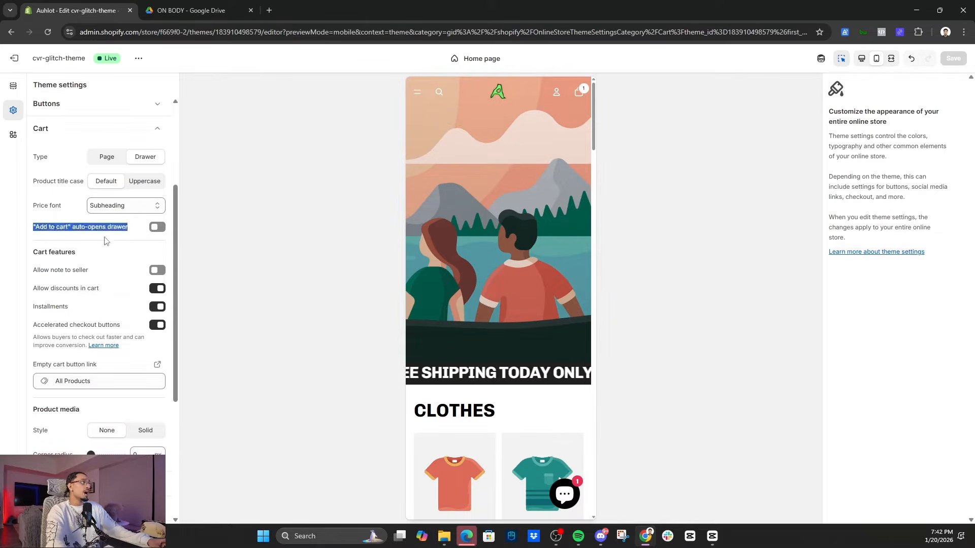
{"action": "left_click", "coordinate": [102, 234]}
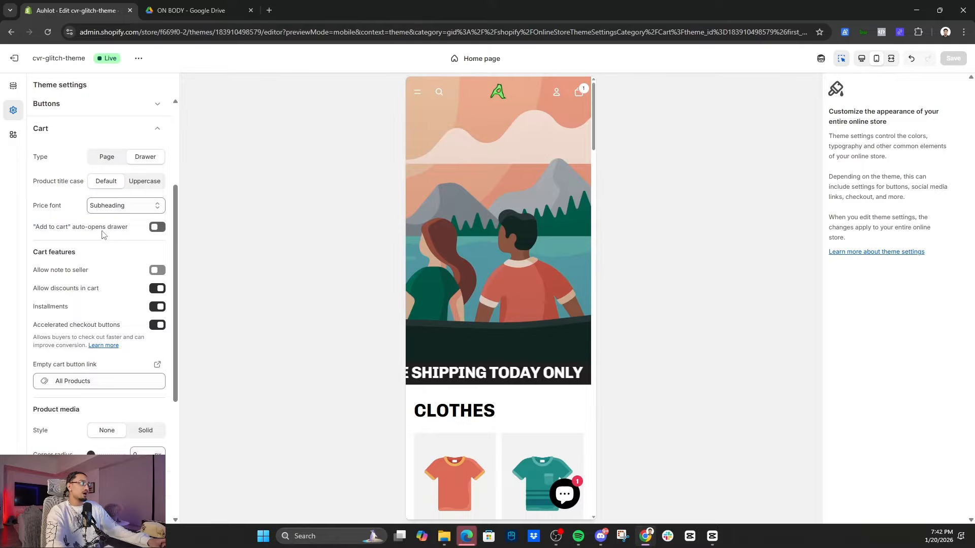
{"action": "left_click_drag", "start_coordinate": [34, 227], "coordinate": [130, 235]}
{"action": "left_click", "coordinate": [131, 235]}
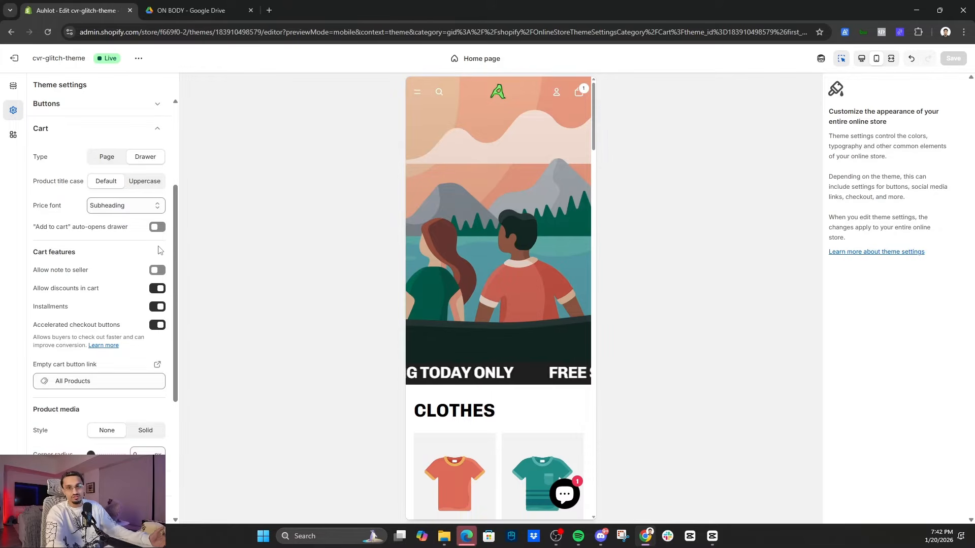
- Review the theme settings for drawers, icons, popovers and modals, and prices
{"action": "scroll", "coordinate": [118, 261], "scroll_direction": "down", "scroll_amount": 4}
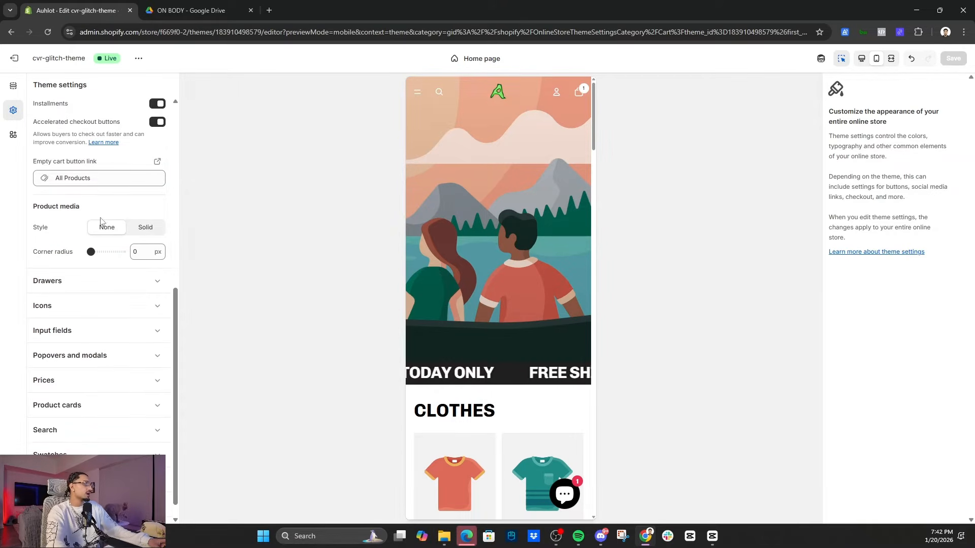
{"action": "left_click", "coordinate": [75, 279]}
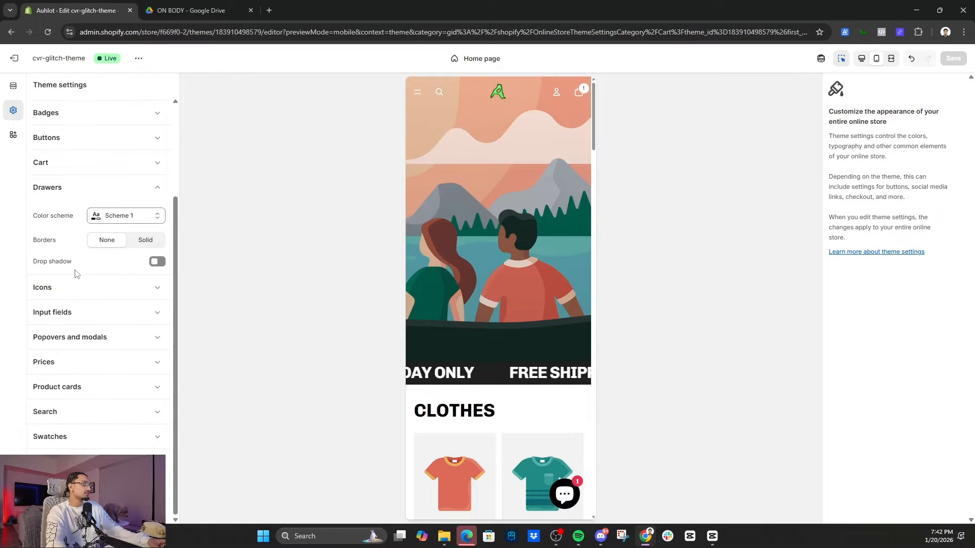
{"action": "left_click", "coordinate": [76, 289]}
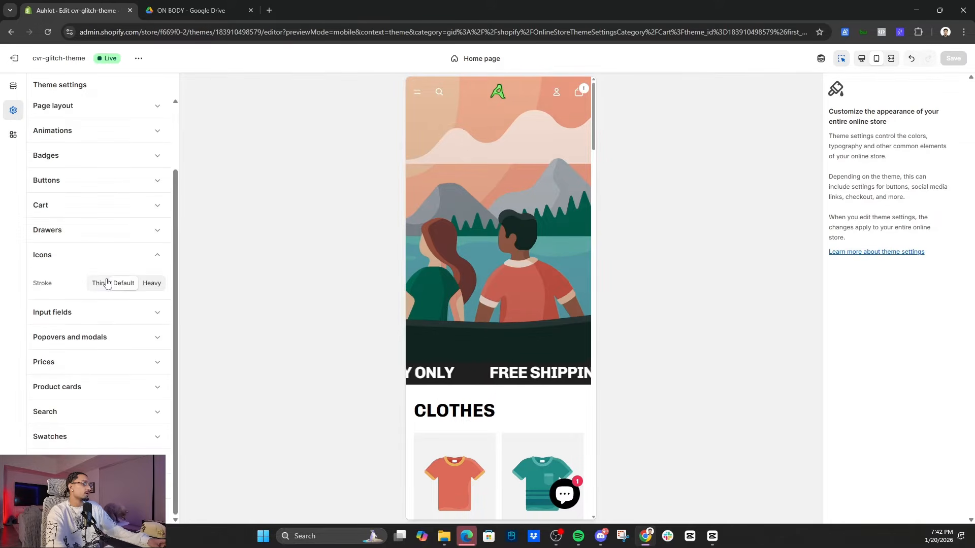
{"action": "left_click", "coordinate": [77, 312]}
{"action": "left_click", "coordinate": [135, 395]}
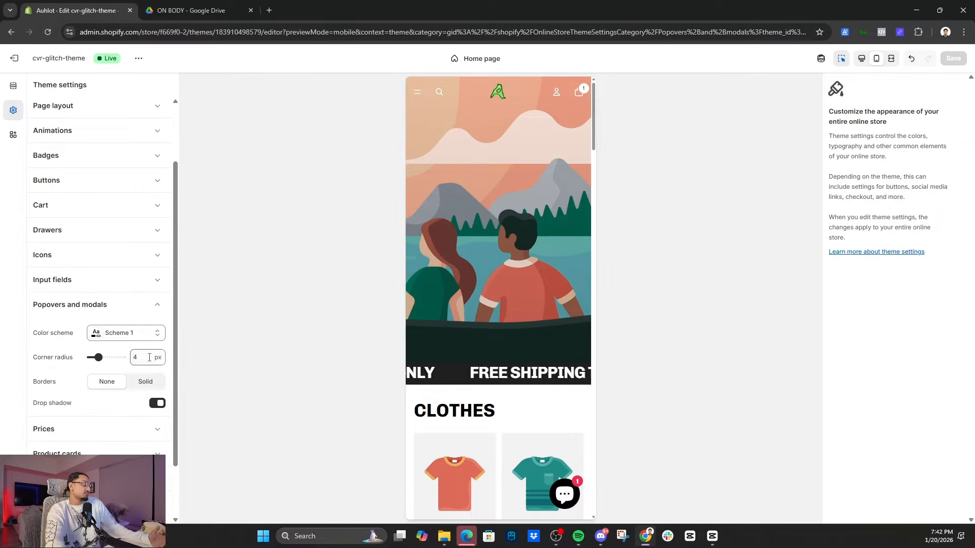
{"action": "scroll", "coordinate": [150, 357], "scroll_direction": "down", "scroll_amount": 2}
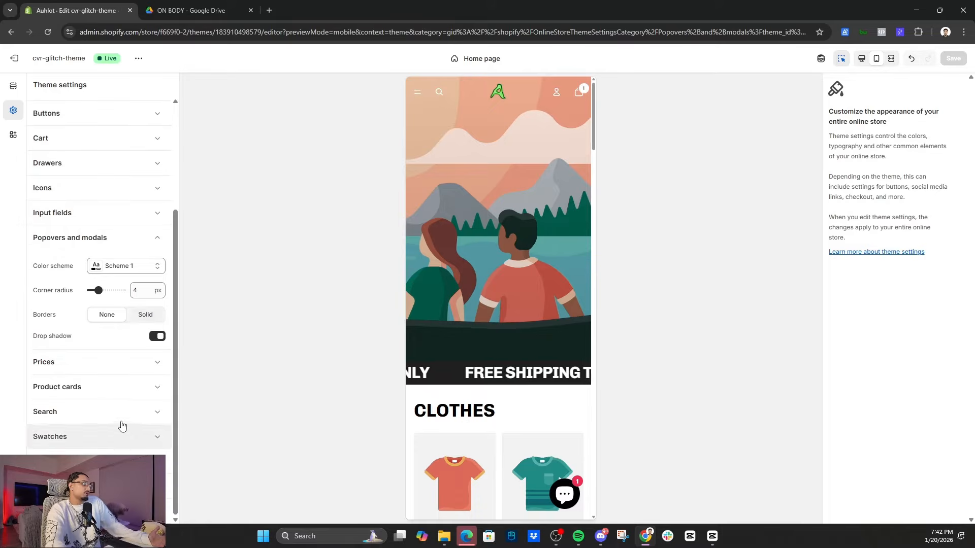
{"action": "left_click", "coordinate": [128, 366]}
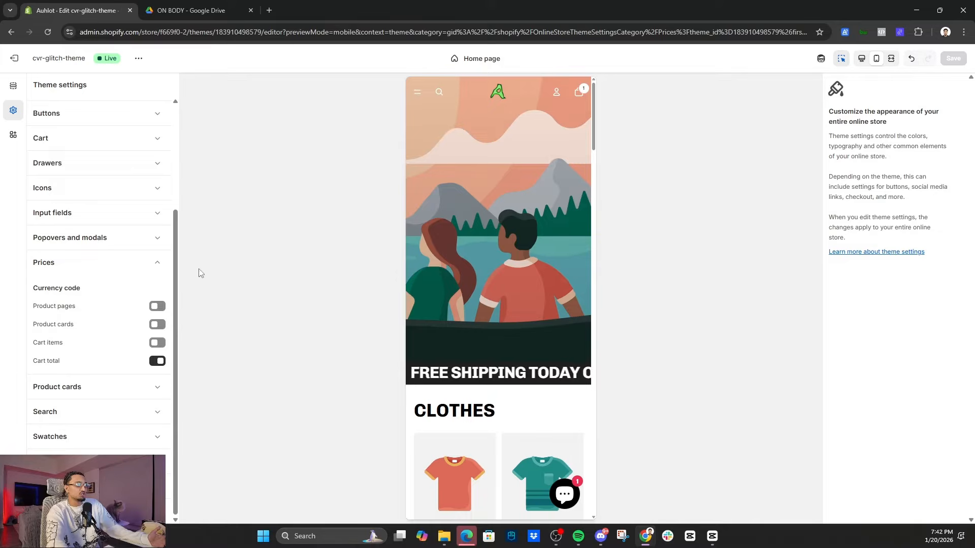
{"action": "scroll", "coordinate": [40, 226], "scroll_direction": "up", "scroll_amount": 3}
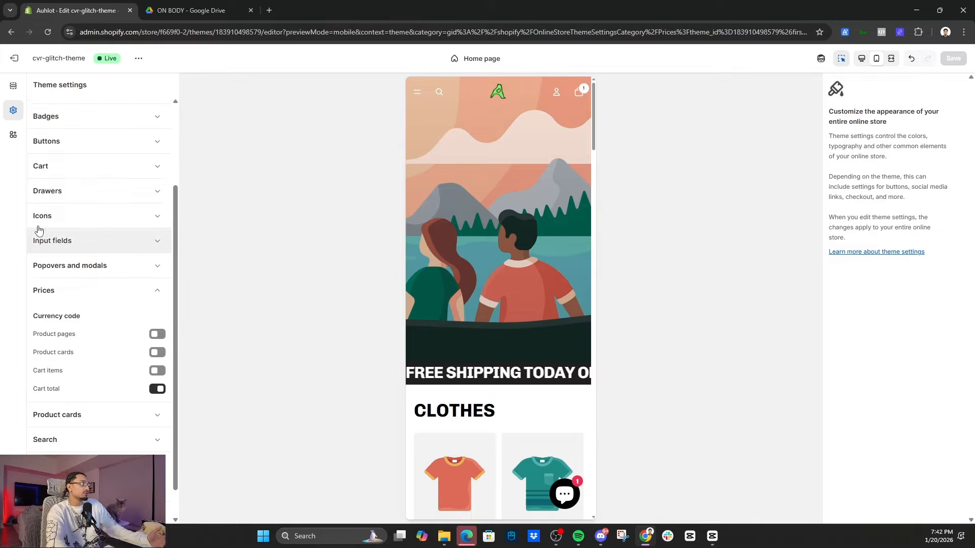
- Return to the home page sections and unhide the Announcement bar in the header
{"action": "left_click", "coordinate": [9, 90]}
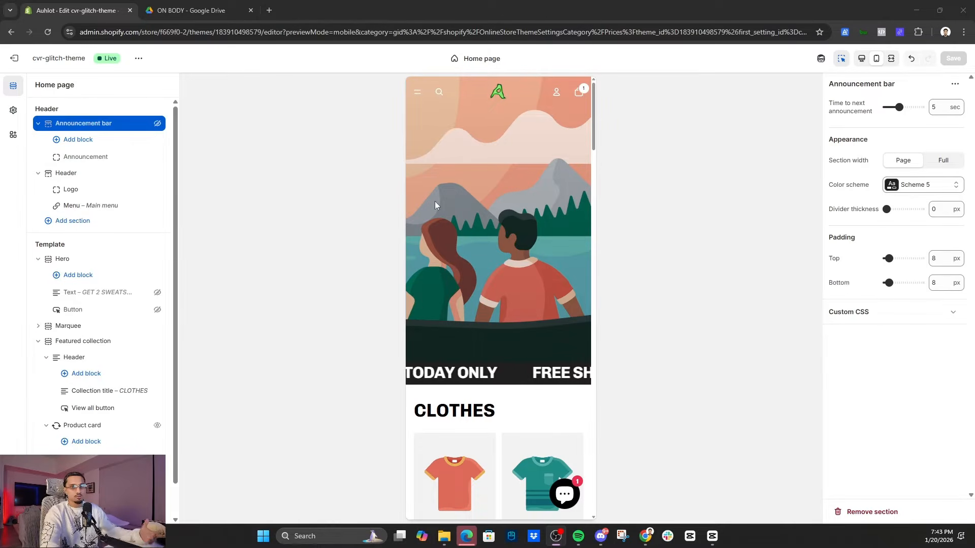
{"action": "left_click", "coordinate": [157, 125]}
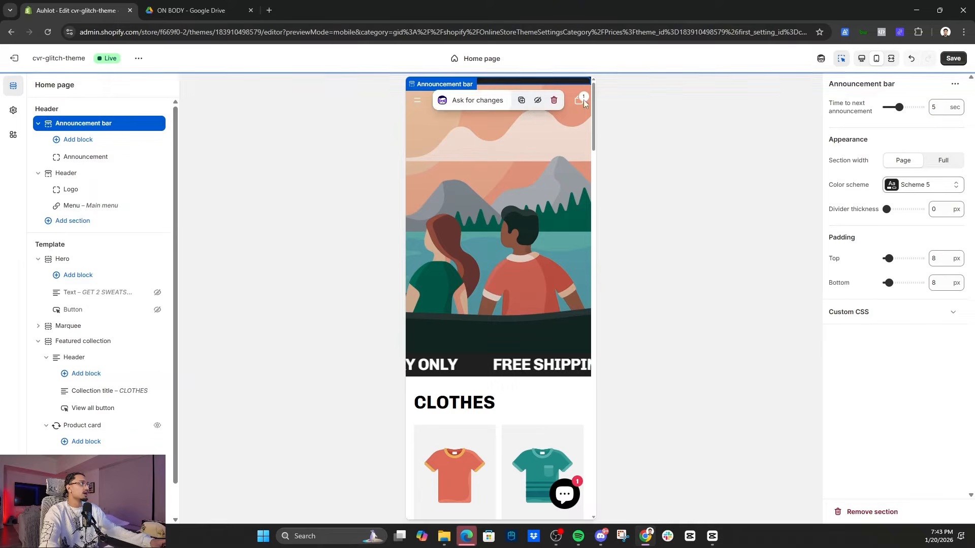
- Enter "EARLY ACCESS GETS 30% OFF - ENDS IN 1 HOUR" as the text of the Announcement block in the announcement bar
{"action": "left_click", "coordinate": [96, 157]}
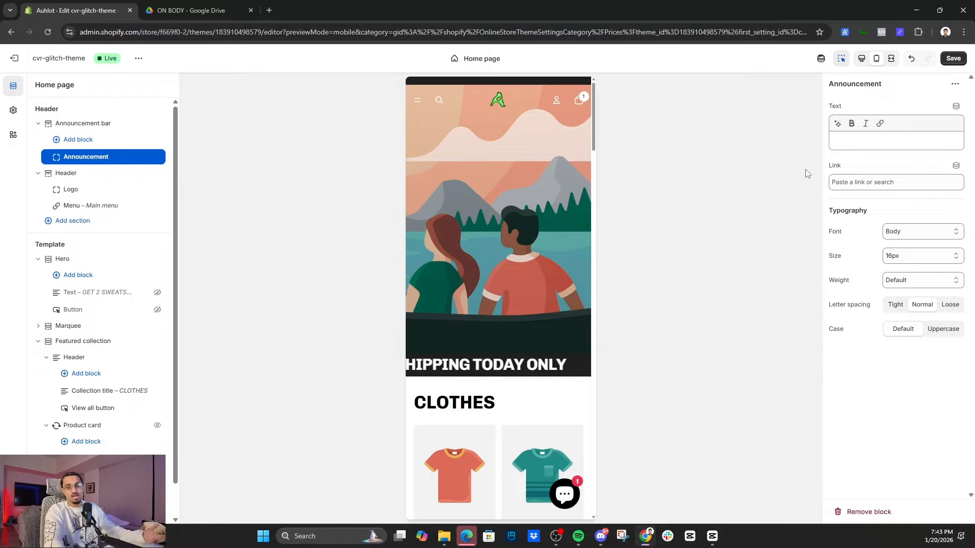
{"action": "left_click", "coordinate": [96, 160]}
{"action": "left_click", "coordinate": [87, 162]}
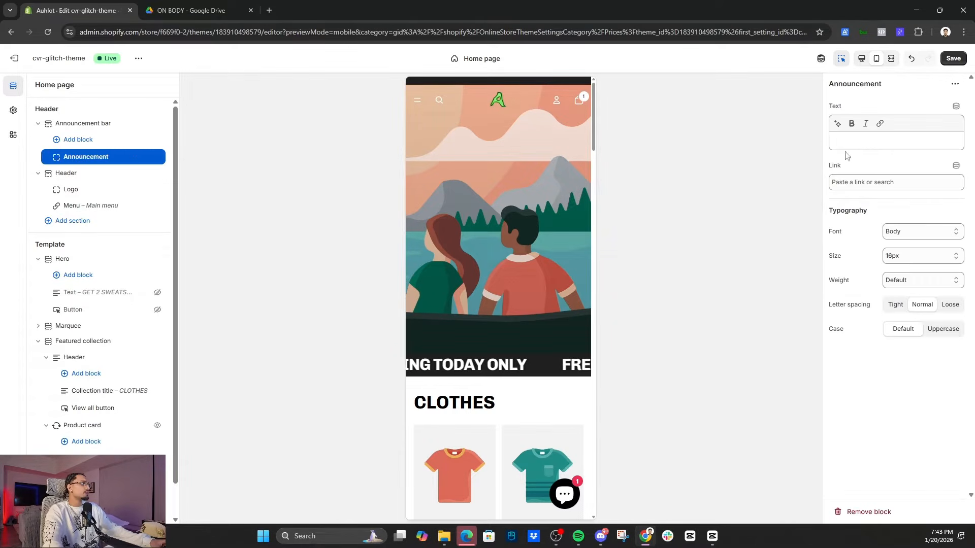
{"action": "left_click", "coordinate": [905, 140]}
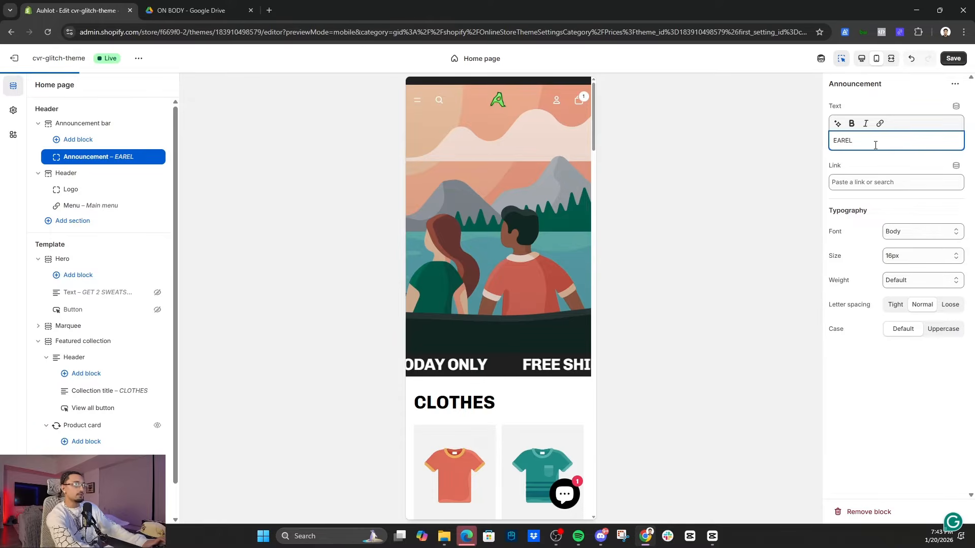
{"action": "key", "text": "BackSpace"}
{"action": "key", "text": "BackSpace"}
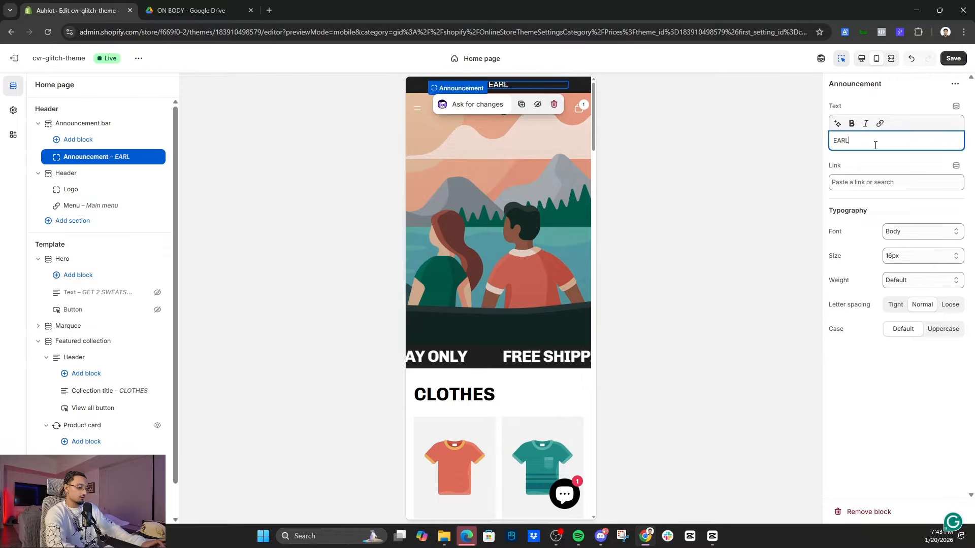
{"action": "type", "text": "LY ACCESS GETS "}
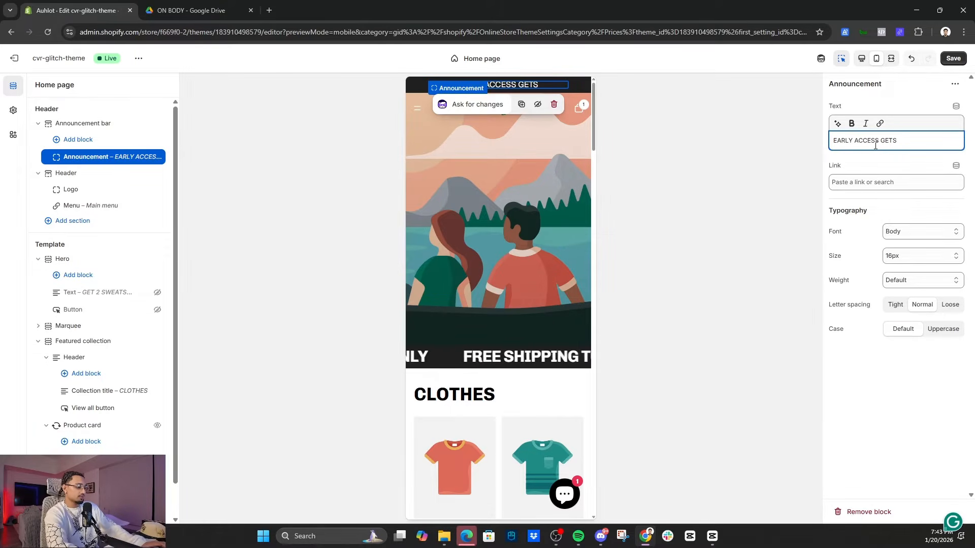
{"action": "type", "text": "30% OF"}
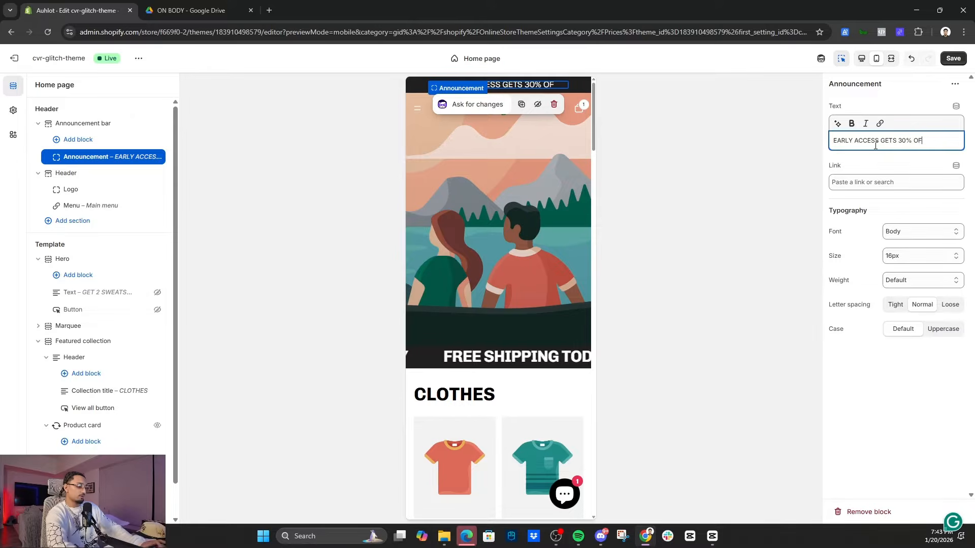
{"action": "type", "text": "F - E"}
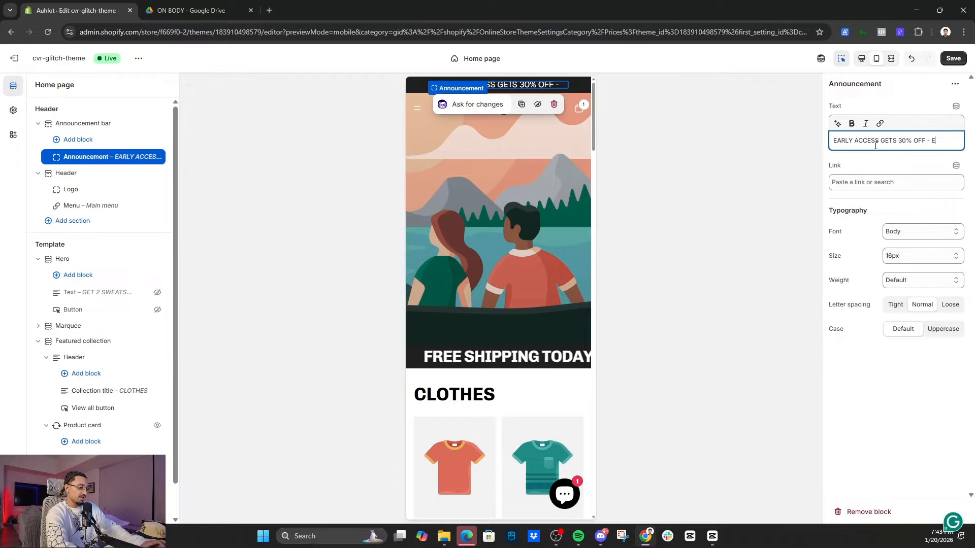
{"action": "type", "text": "NDS IN"}
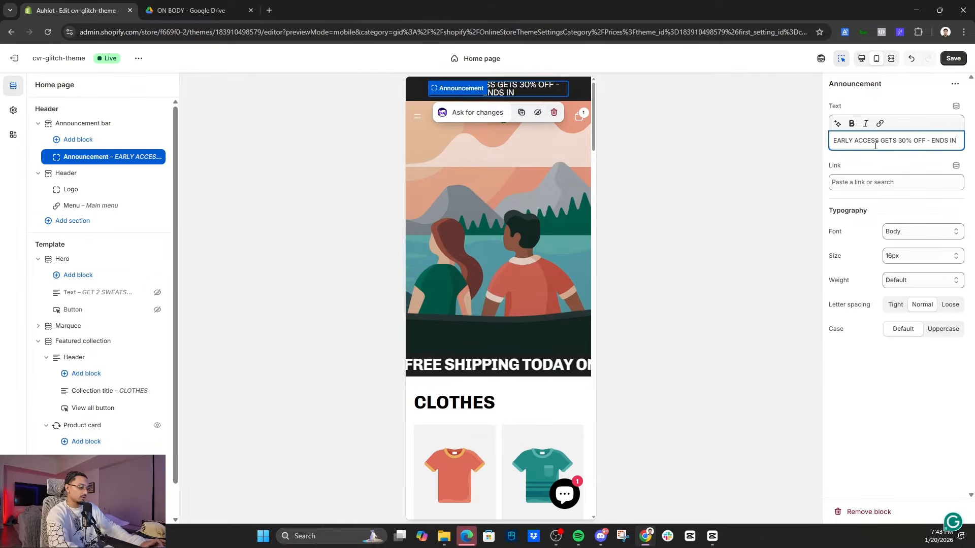
{"action": "type", "text": " 1 HOIURS"}
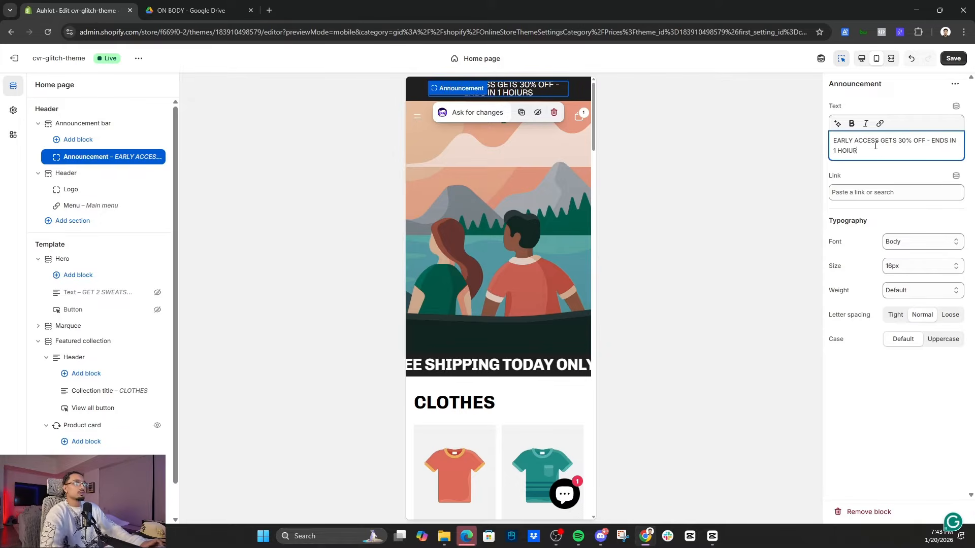
{"action": "key", "text": "BackSpace"}
{"action": "key", "text": "BackSpace"}
{"action": "key", "text": "BackSpace"}
{"action": "type", "text": "U"}
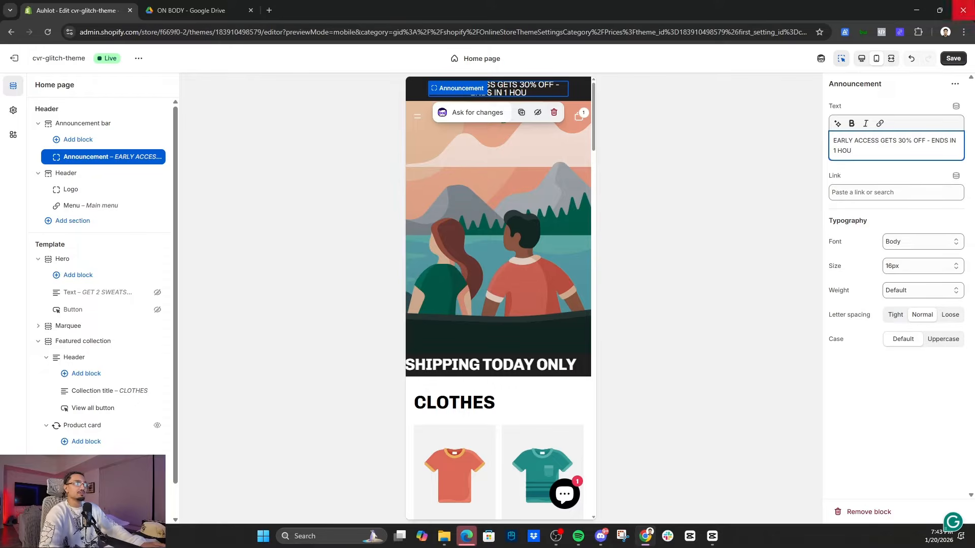
{"action": "type", "text": "R"}
- Make the entire announcement text bold
{"action": "key", "text": "ctrl+a"}
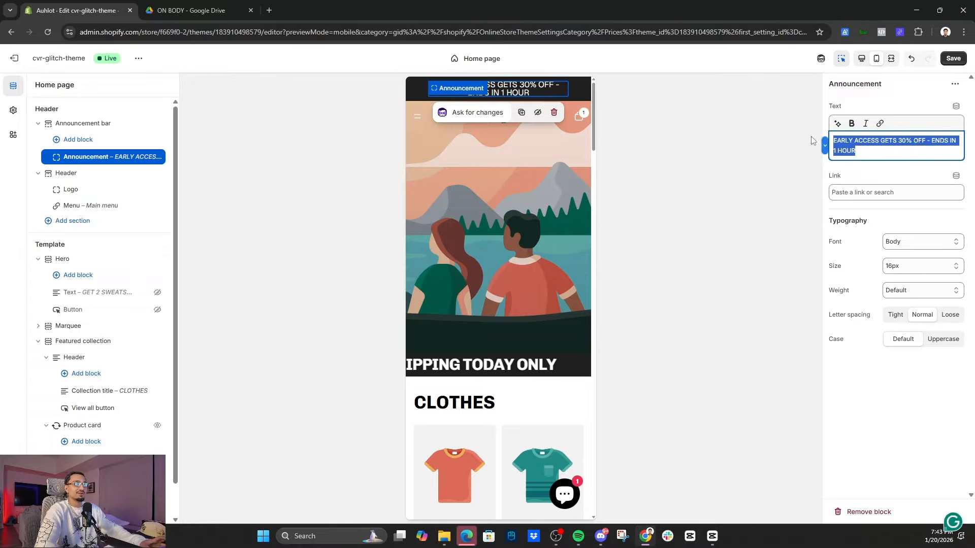
{"action": "key", "text": "ctrl+b"}
{"action": "left_click", "coordinate": [671, 197]}
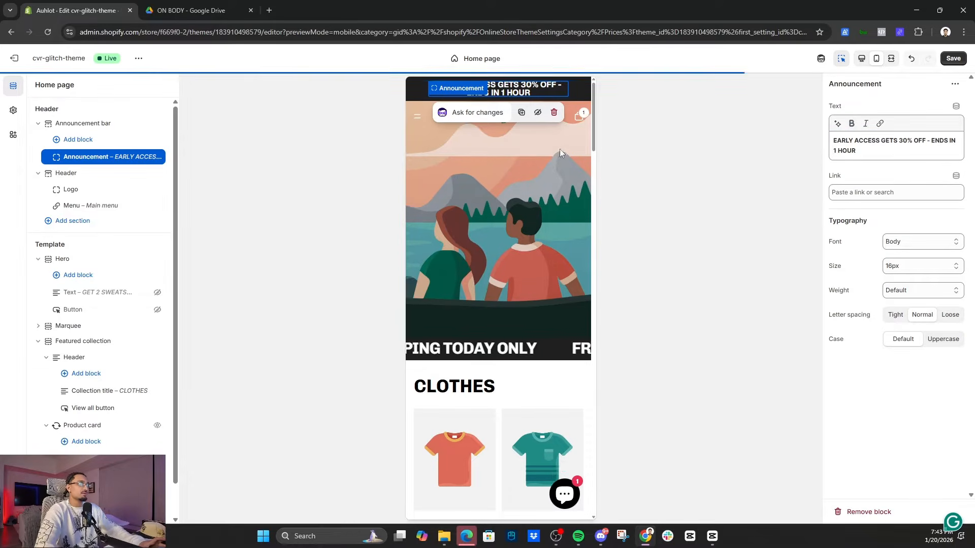
- Remove the dash between "30% OFF" and "ENDS IN 1 HOUR" in the announcement text and save the theme
{"action": "triple_click", "coordinate": [926, 143]}
{"action": "left_click", "coordinate": [927, 143]}
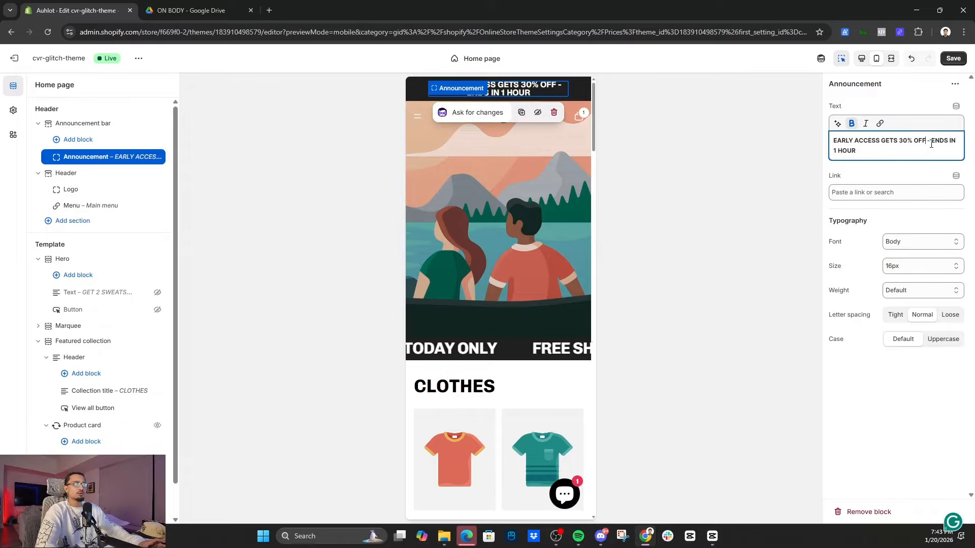
{"action": "key", "text": "BackSpace"}
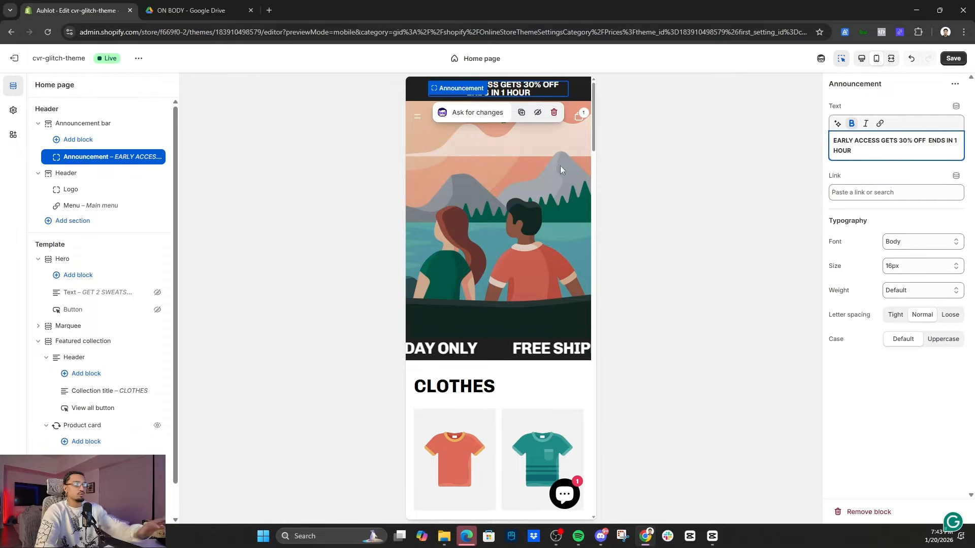
{"action": "left_click", "coordinate": [464, 193]}
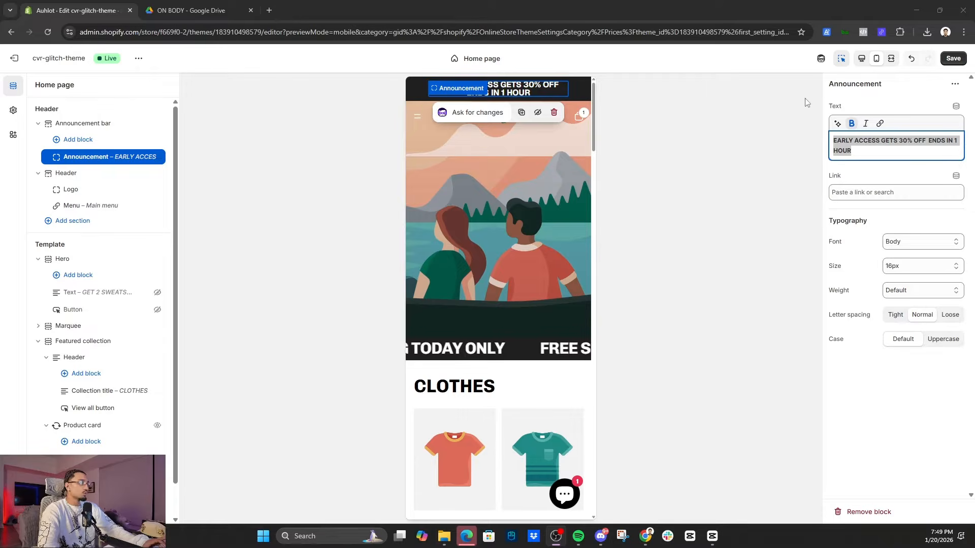
{"action": "left_click", "coordinate": [953, 58]}
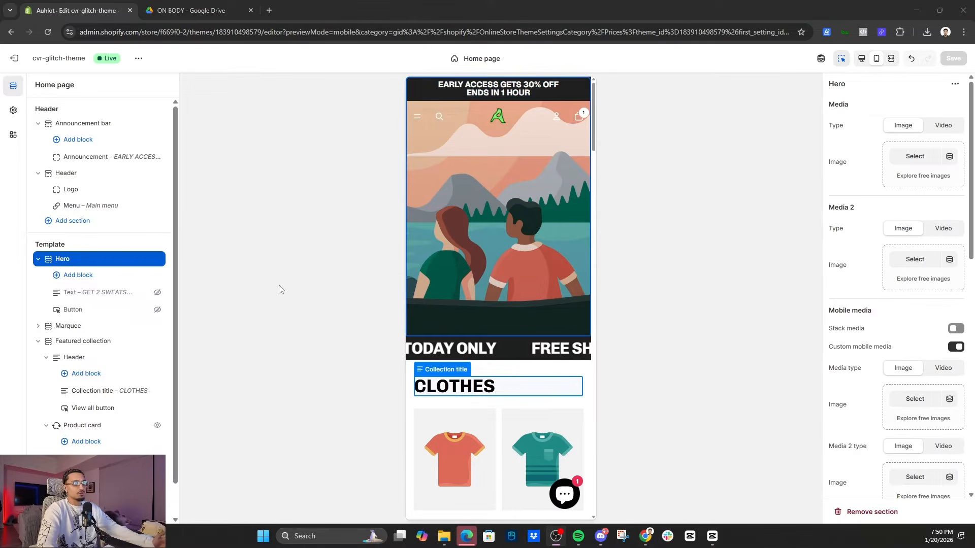
- Set JW2A8573.jpg as the Hero section's first media image and check it in the mobile preview
{"action": "left_click", "coordinate": [65, 261]}
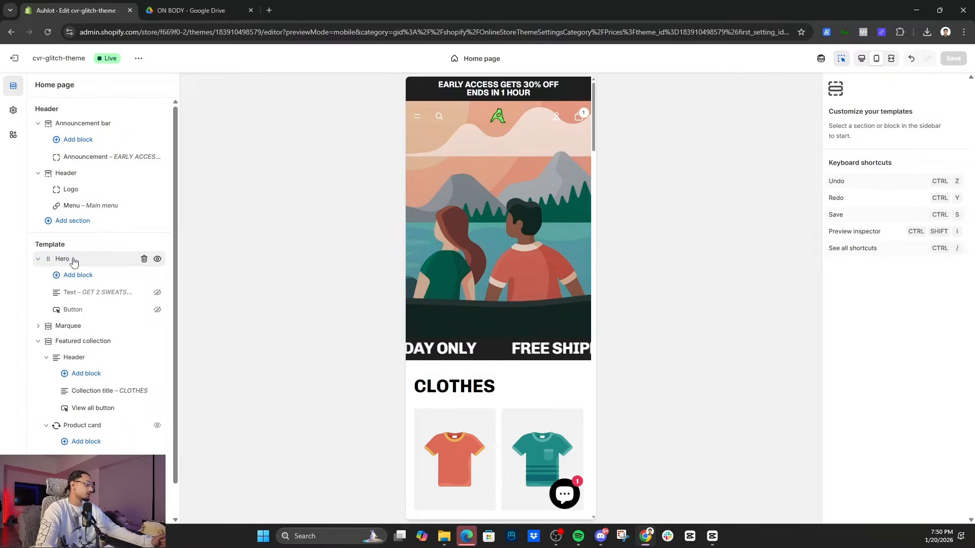
{"action": "left_click", "coordinate": [86, 259]}
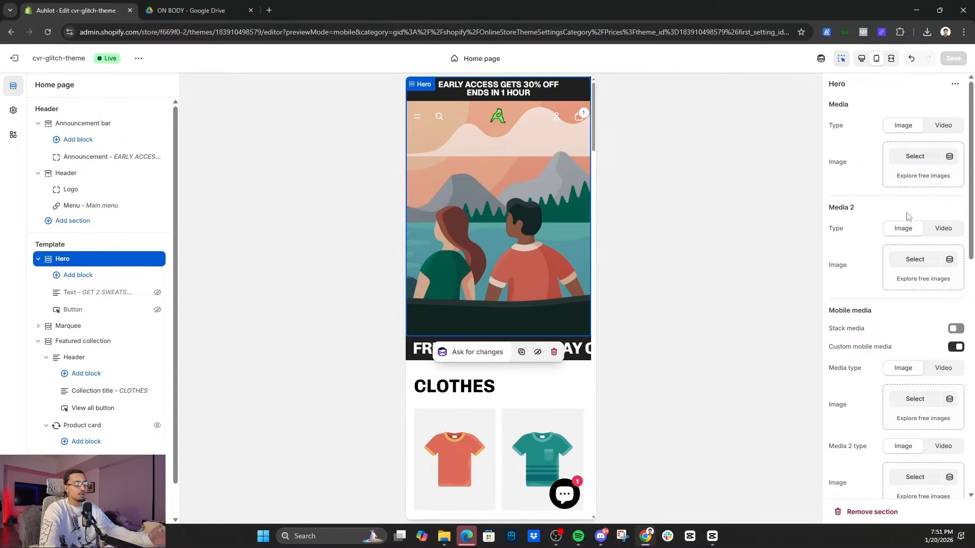
{"action": "left_click", "coordinate": [915, 156]}
{"action": "left_click", "coordinate": [286, 284]}
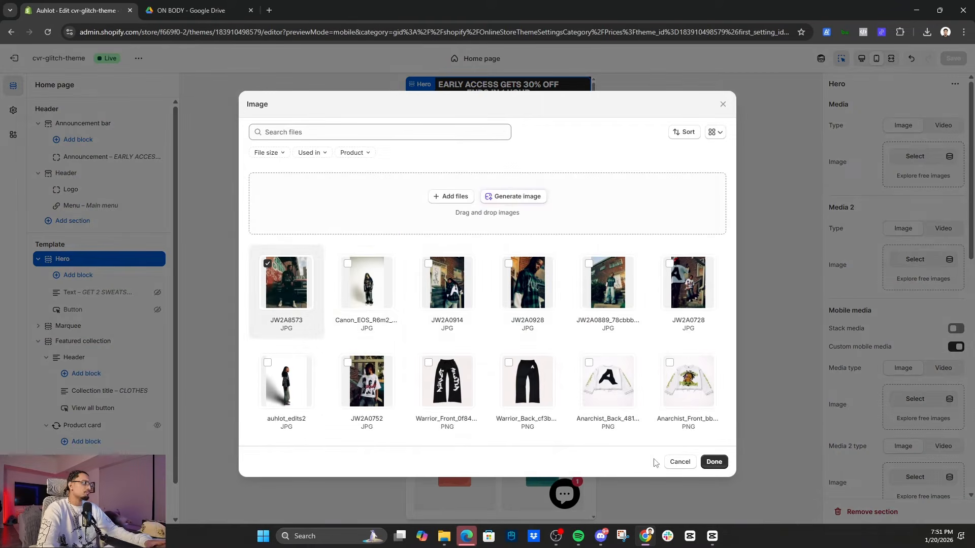
{"action": "left_click", "coordinate": [714, 462]}
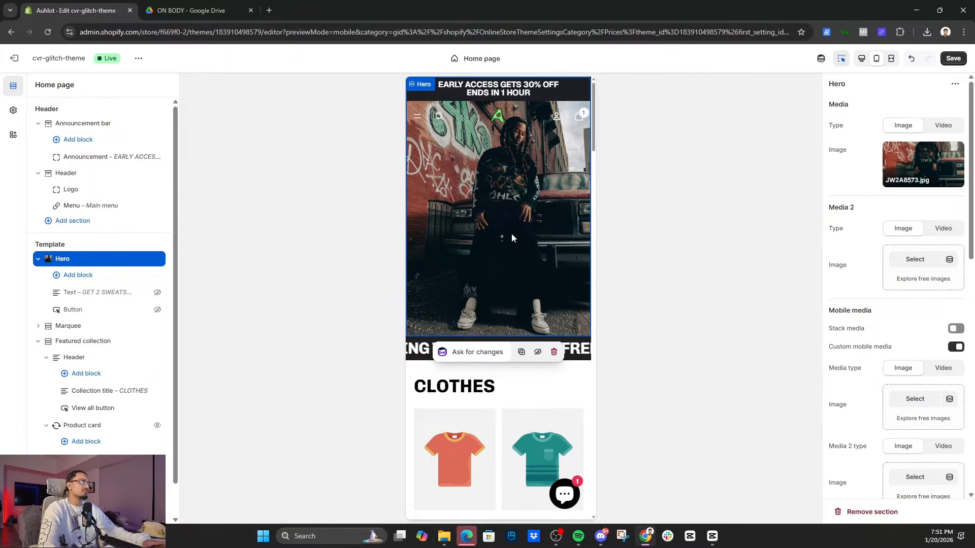
{"action": "scroll", "coordinate": [512, 238], "scroll_direction": "down", "scroll_amount": 2}
{"action": "scroll", "coordinate": [568, 245], "scroll_direction": "up", "scroll_amount": 2}
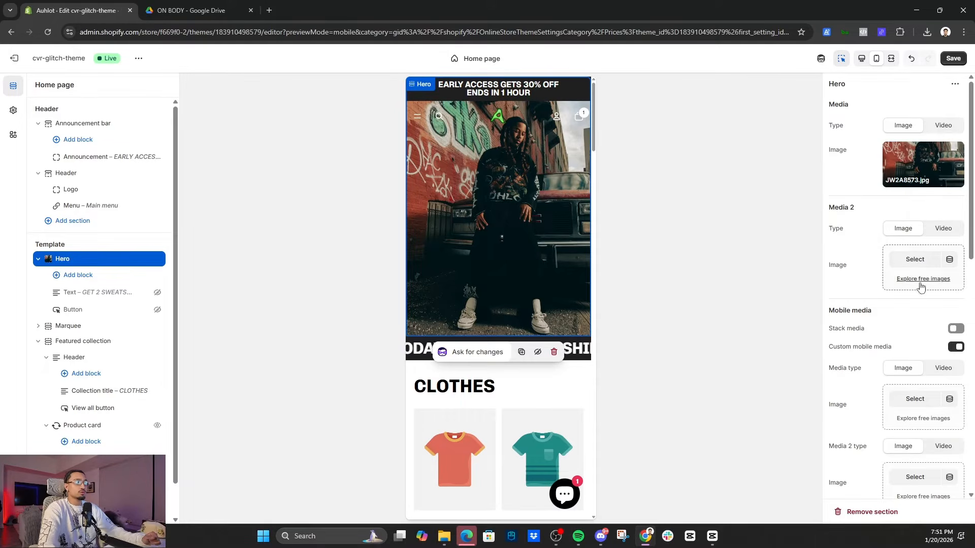
- Try JW2A0928.jpg as the Hero section's second media image and remove it again
{"action": "left_click", "coordinate": [914, 259]}
{"action": "scroll", "coordinate": [612, 233], "scroll_direction": "down", "scroll_amount": 1}
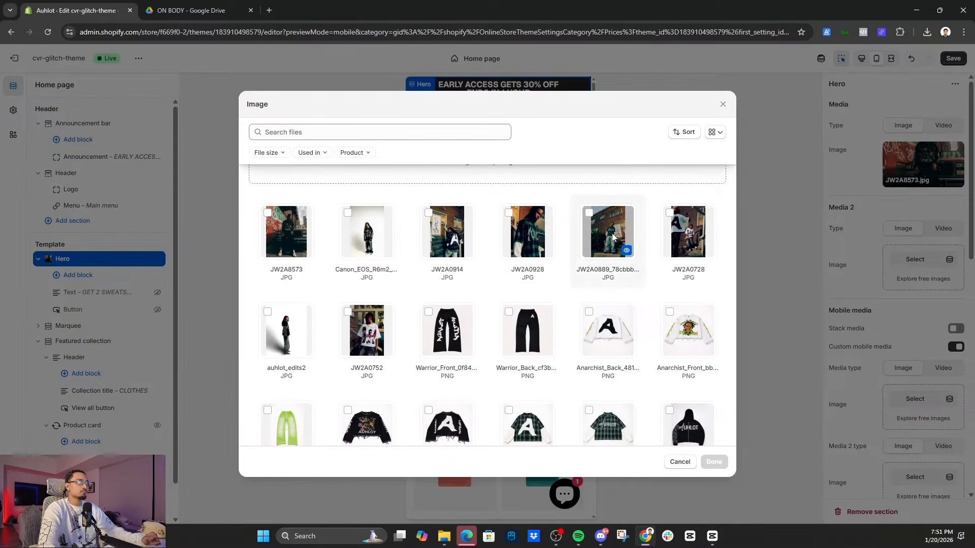
{"action": "left_click", "coordinate": [527, 231]}
{"action": "left_click", "coordinate": [713, 462]}
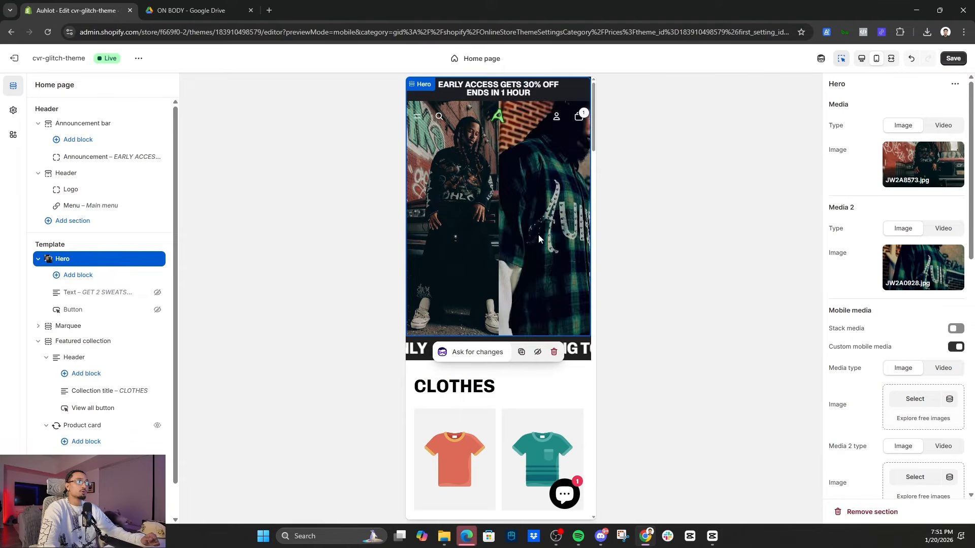
{"action": "left_click", "coordinate": [918, 280]}
{"action": "left_click", "coordinate": [863, 356]}
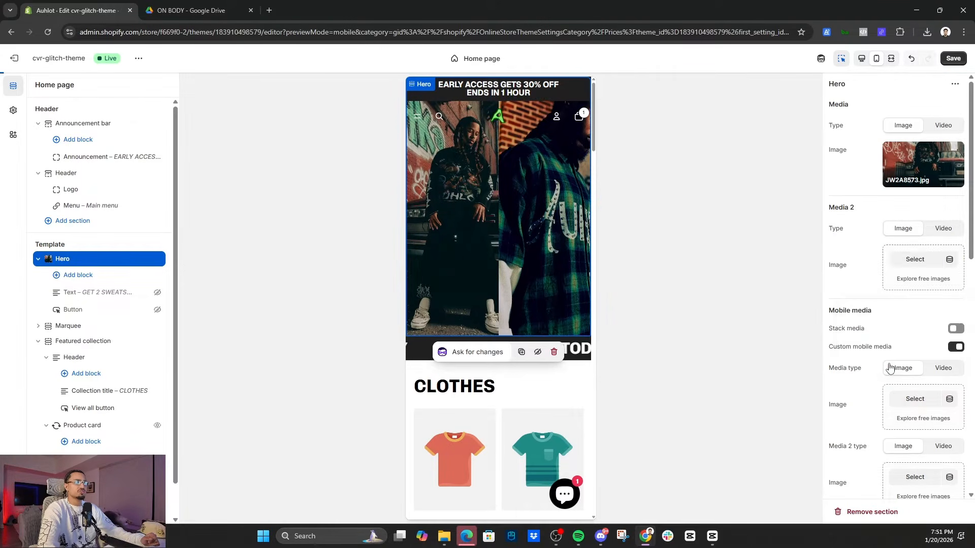
- Save the hero image change and assign the CAPSULE 1 collection to the CLOTHES featured collection section
{"action": "left_click", "coordinate": [954, 59]}
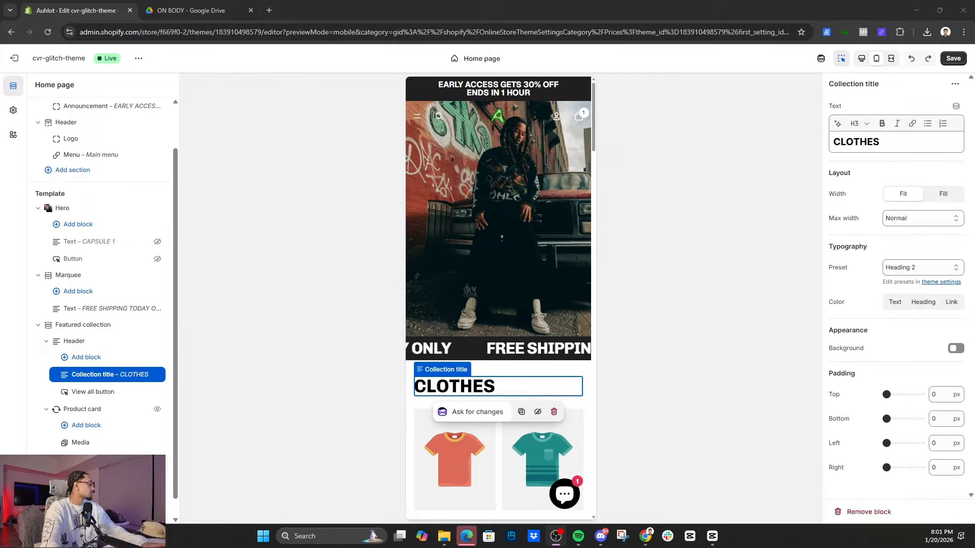
{"action": "scroll", "coordinate": [520, 196], "scroll_direction": "down", "scroll_amount": 5}
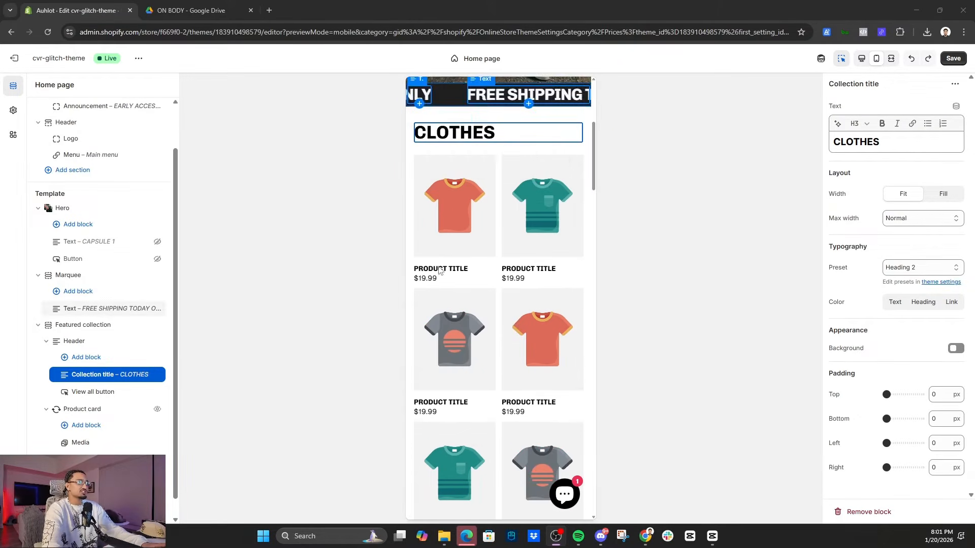
{"action": "left_click", "coordinate": [77, 325]}
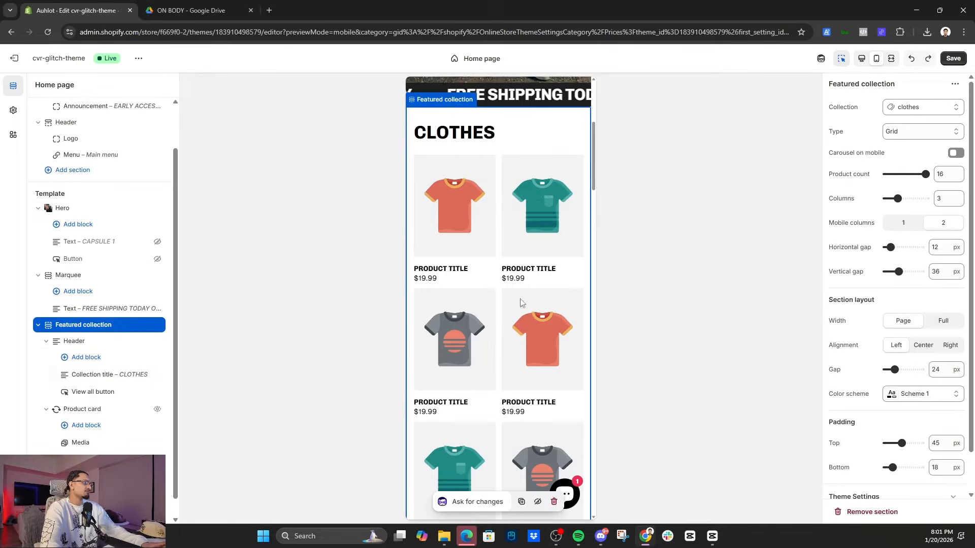
{"action": "left_click", "coordinate": [908, 110]}
{"action": "left_click", "coordinate": [866, 128]}
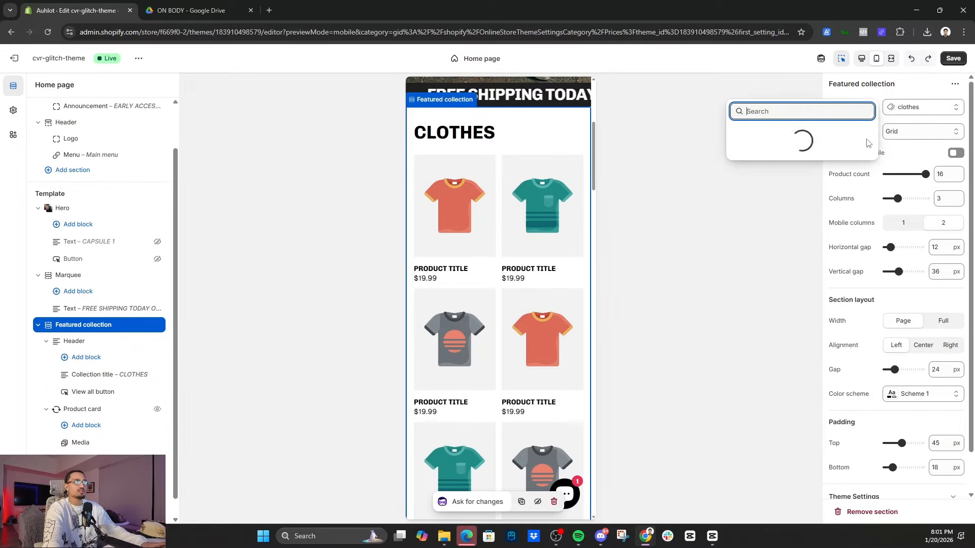
{"action": "left_click", "coordinate": [784, 136]}
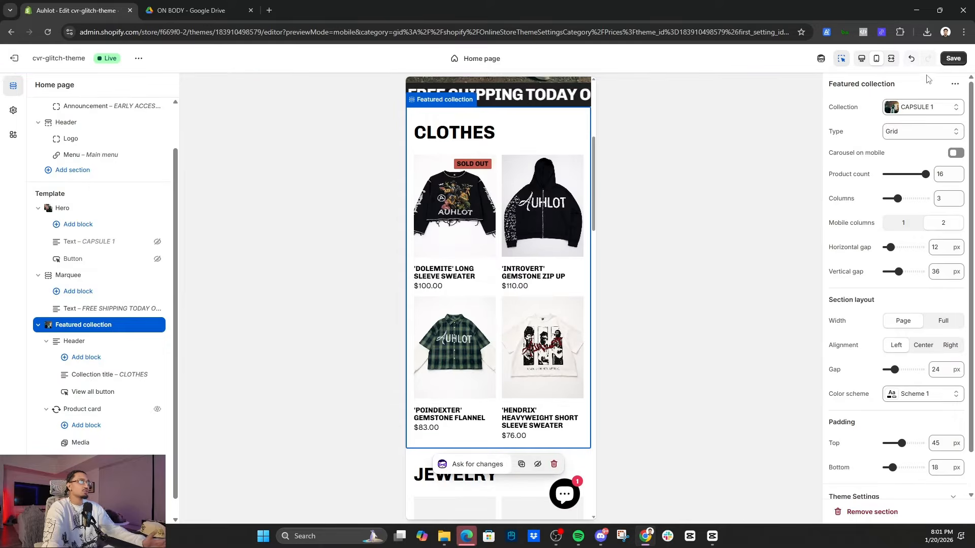
- Set the featured collection to one mobile column with the mobile carousel turned off, and check the product layout in the preview
{"action": "scroll", "coordinate": [944, 160], "scroll_direction": "down", "scroll_amount": 1}
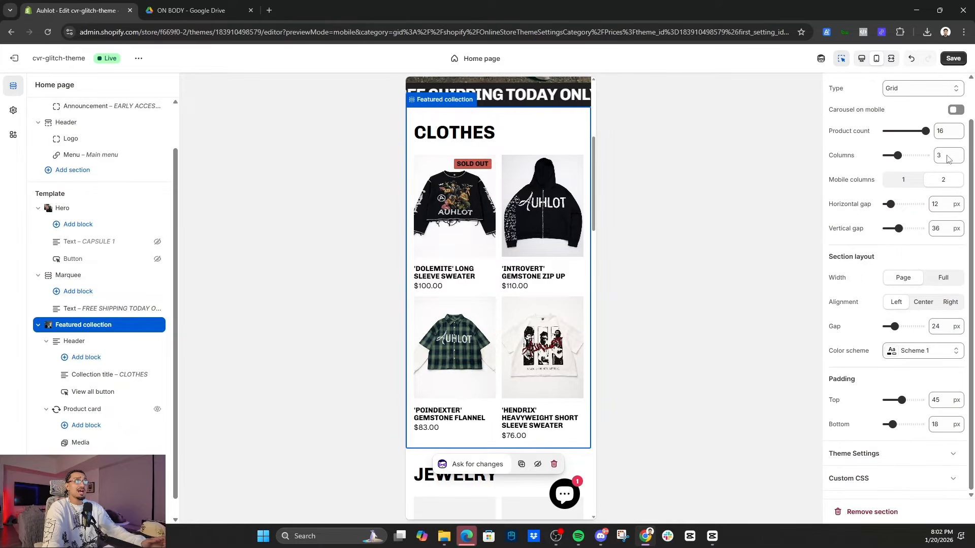
{"action": "scroll", "coordinate": [910, 151], "scroll_direction": "up", "scroll_amount": 1}
{"action": "left_click", "coordinate": [956, 153]}
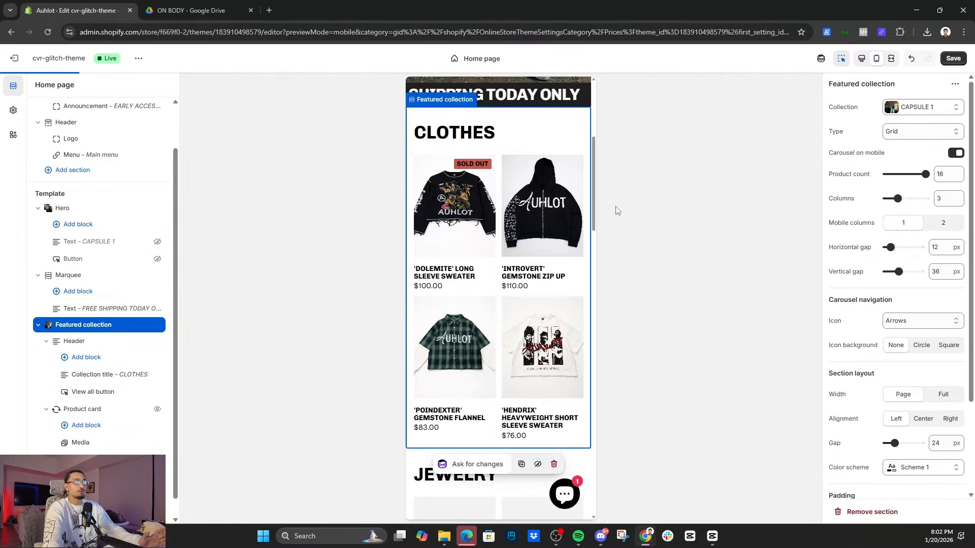
{"action": "left_click", "coordinate": [956, 152]}
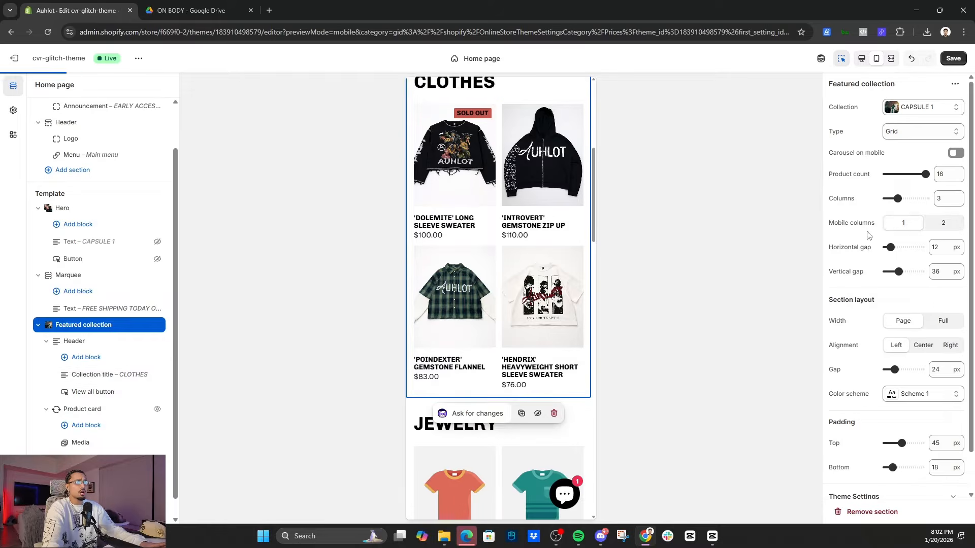
{"action": "scroll", "coordinate": [517, 169], "scroll_direction": "down", "scroll_amount": 10}
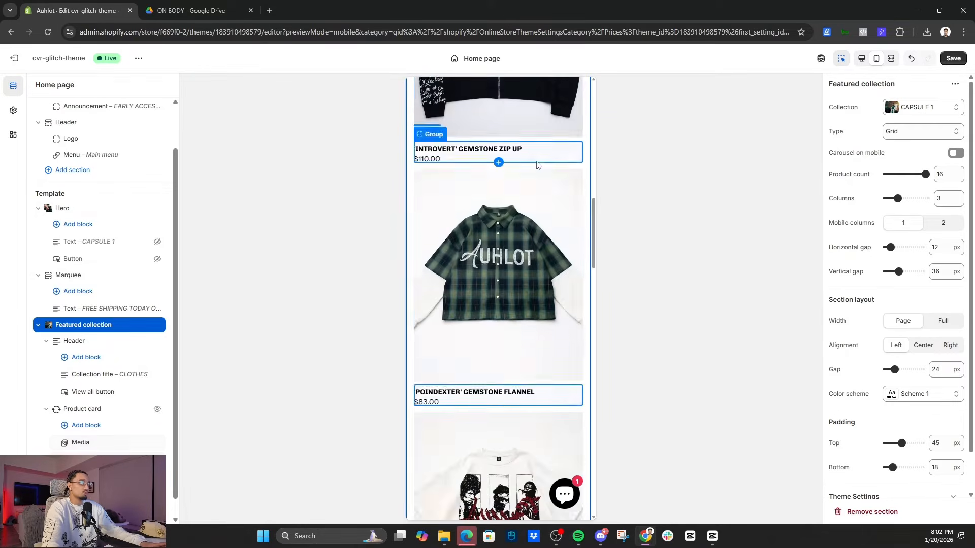
{"action": "scroll", "coordinate": [537, 165], "scroll_direction": "up", "scroll_amount": 10}
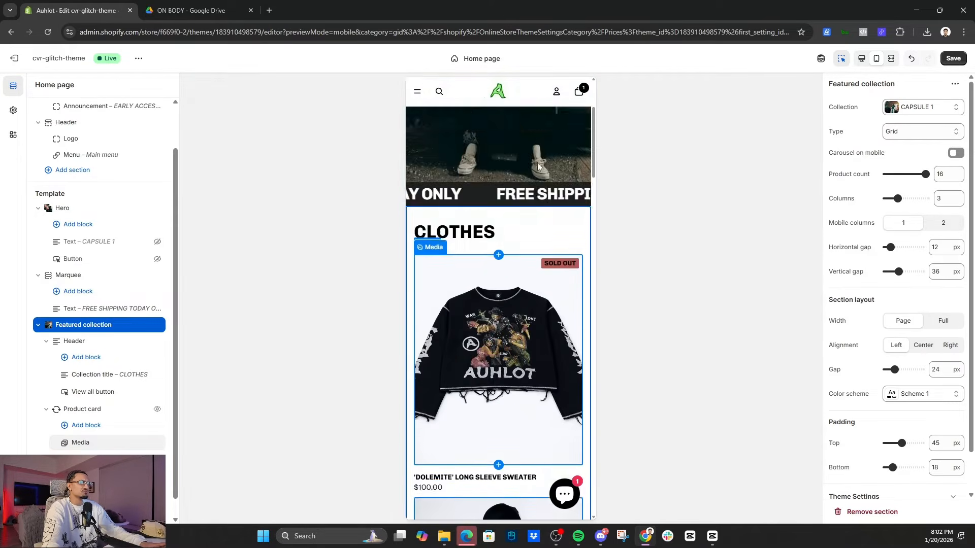
{"action": "scroll", "coordinate": [538, 162], "scroll_direction": "down", "scroll_amount": 15}
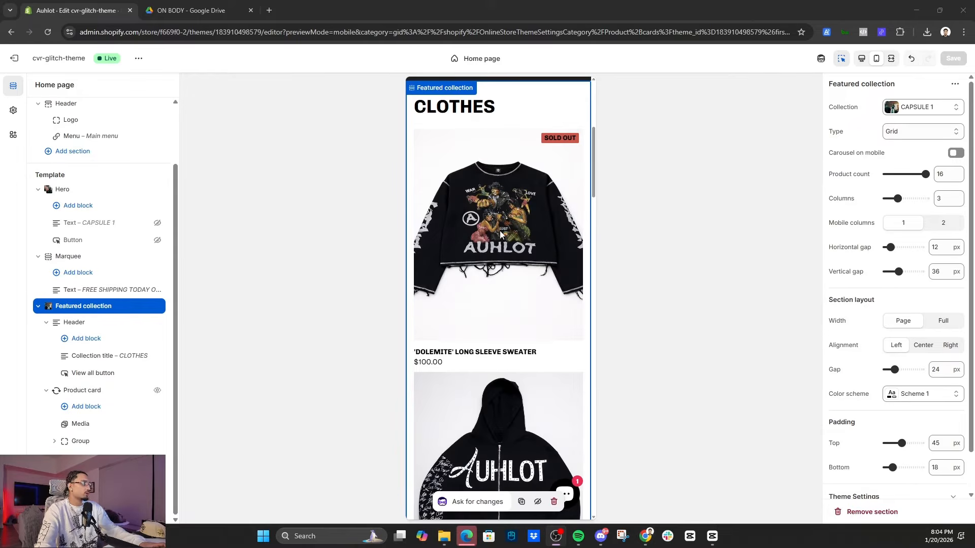
- Set the featured collection's product card media aspect ratio to Auto, check the product images in the mobile preview, and save
{"action": "left_click", "coordinate": [93, 391]}
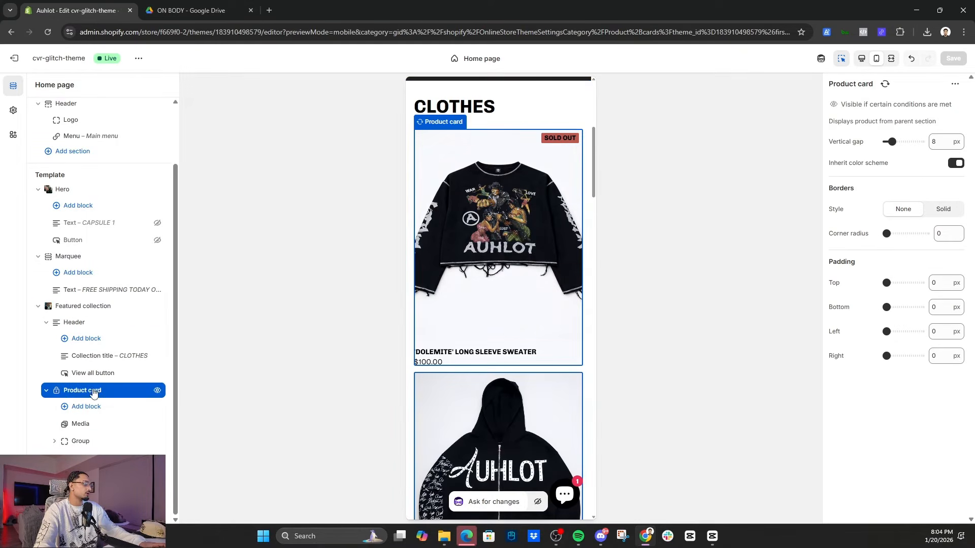
{"action": "left_click", "coordinate": [90, 427]}
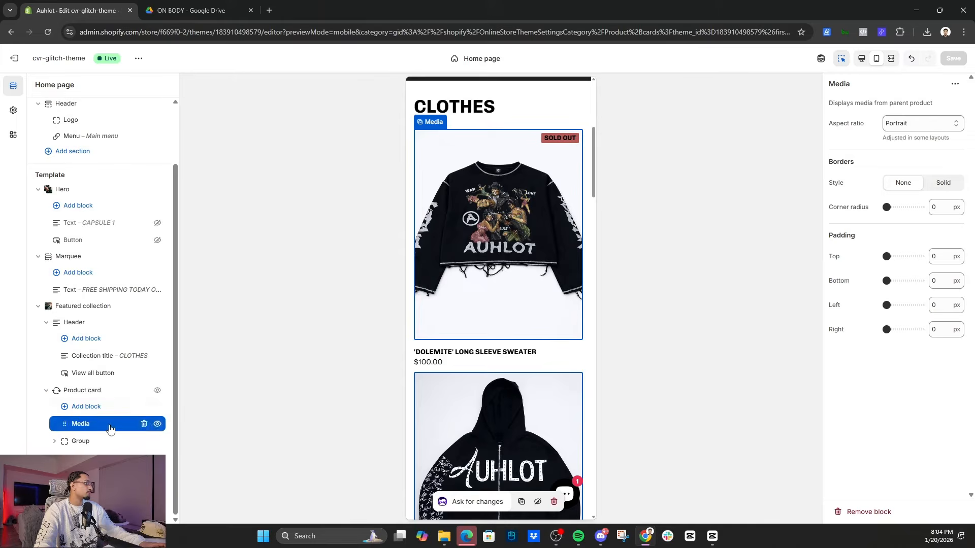
{"action": "left_click", "coordinate": [932, 126]}
{"action": "left_click", "coordinate": [896, 134]}
{"action": "scroll", "coordinate": [520, 241], "scroll_direction": "down", "scroll_amount": 4}
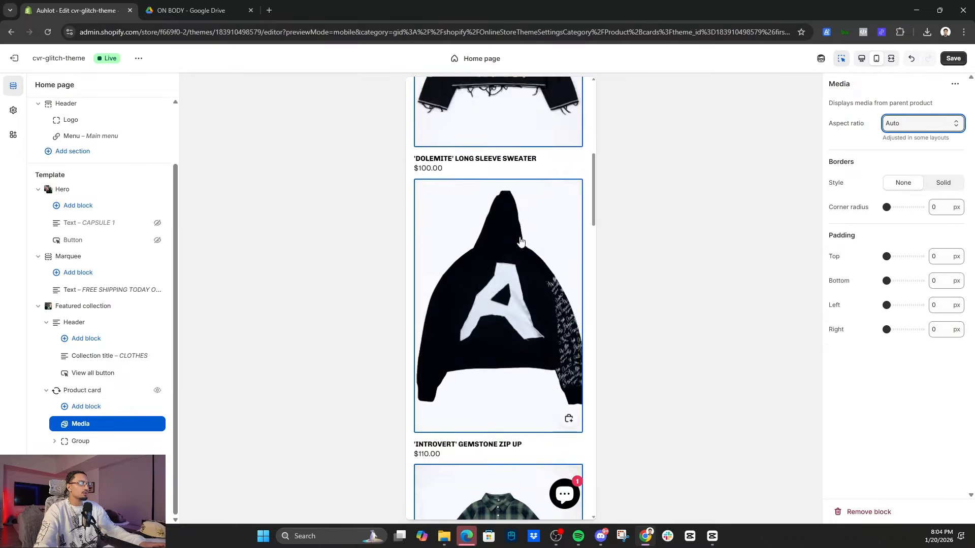
{"action": "scroll", "coordinate": [520, 242], "scroll_direction": "down", "scroll_amount": 10}
{"action": "scroll", "coordinate": [550, 347], "scroll_direction": "up", "scroll_amount": 9}
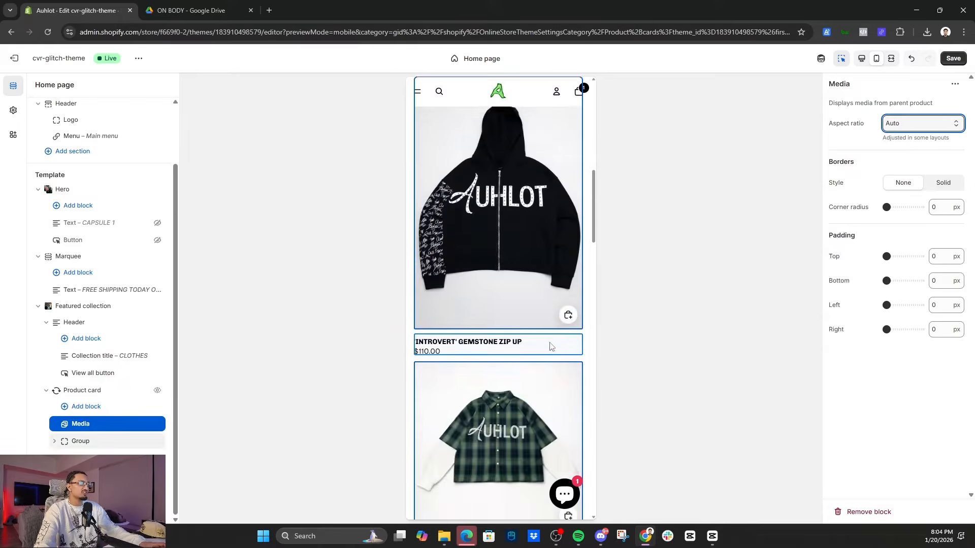
{"action": "scroll", "coordinate": [550, 347], "scroll_direction": "up", "scroll_amount": 5}
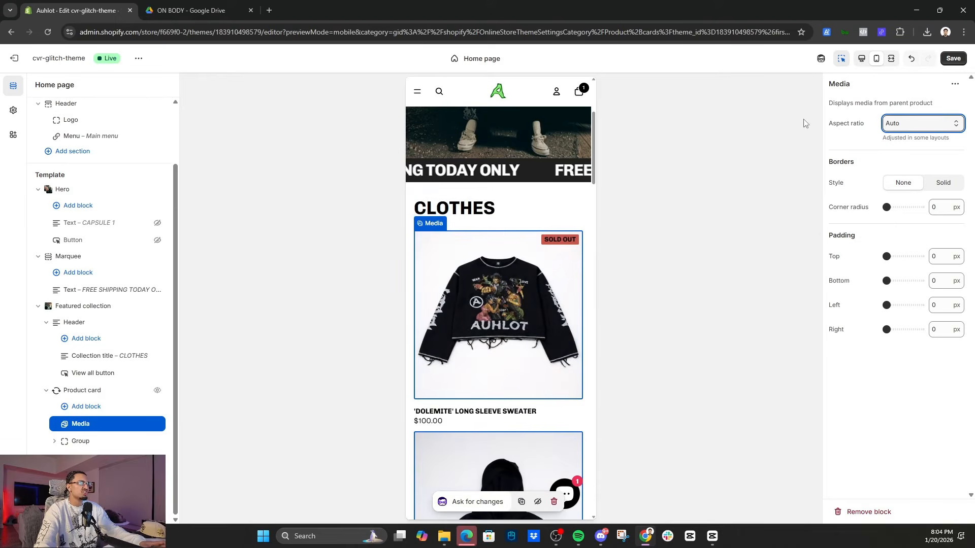
{"action": "left_click", "coordinate": [953, 58]}
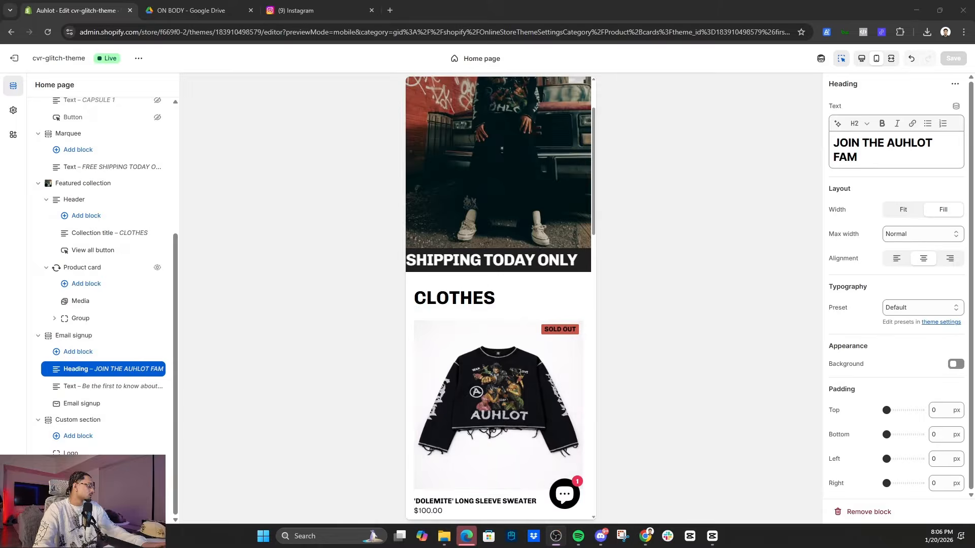
- Change the featured collection's title text to CAPSULE 1 and save the theme
{"action": "left_click", "coordinate": [472, 300]}
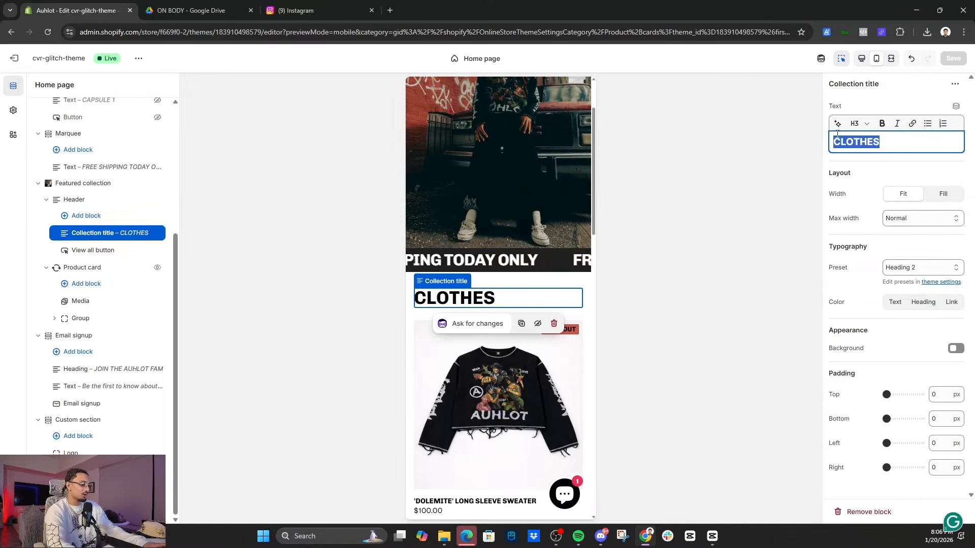
{"action": "type", "text": "CAP"}
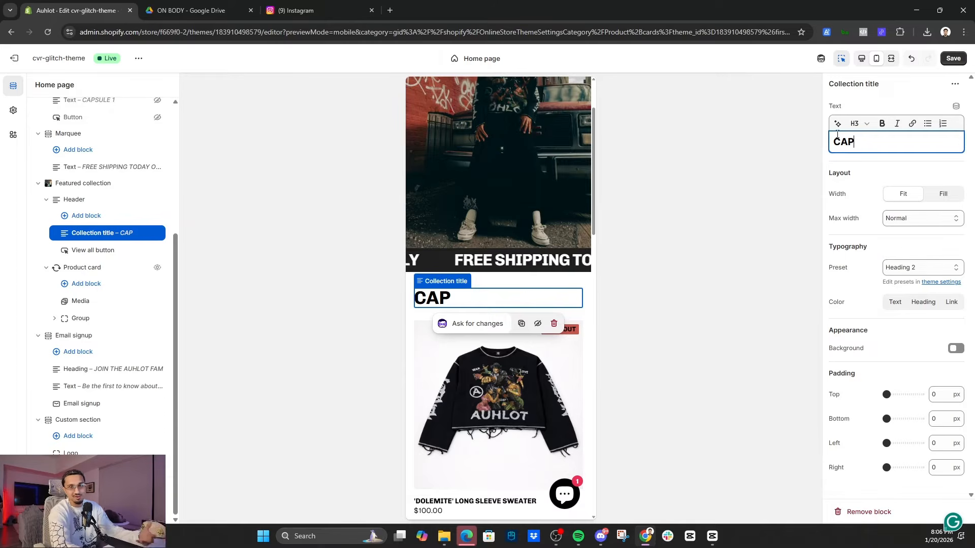
{"action": "type", "text": "ULE 1"}
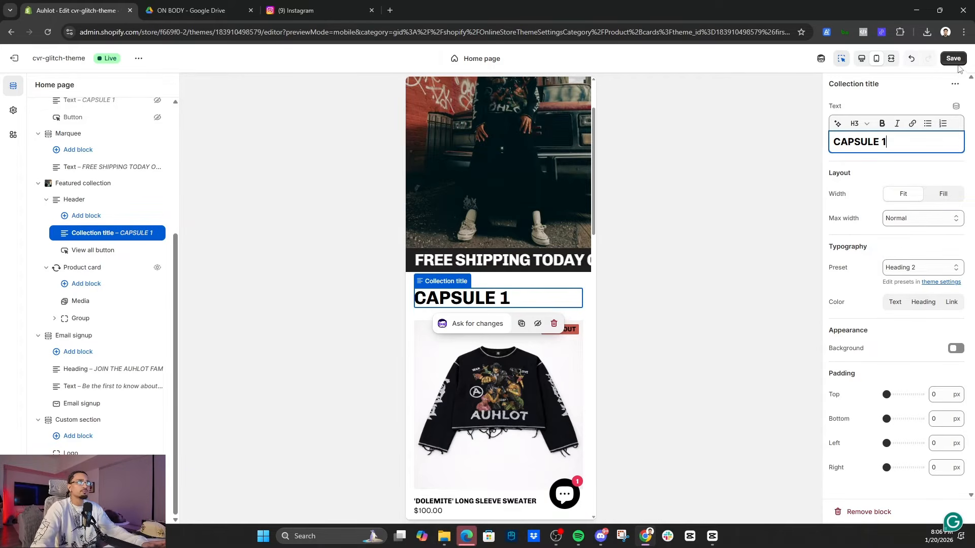
{"action": "left_click", "coordinate": [953, 60]}
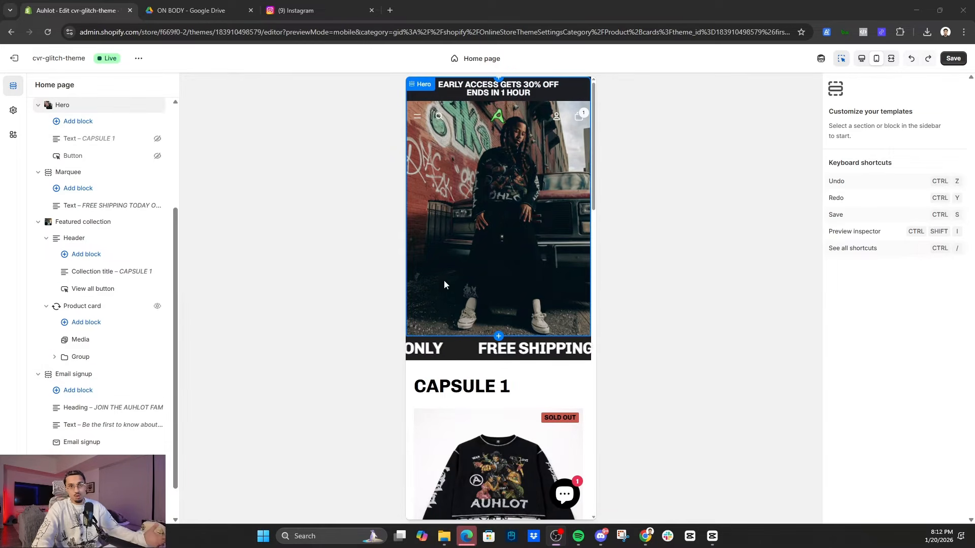
- Try adding a Featured collection: Carousel section at the end of the home page template and collapse its blocks
{"action": "scroll", "coordinate": [135, 320], "scroll_direction": "down", "scroll_amount": 1}
{"action": "left_click", "coordinate": [79, 471]}
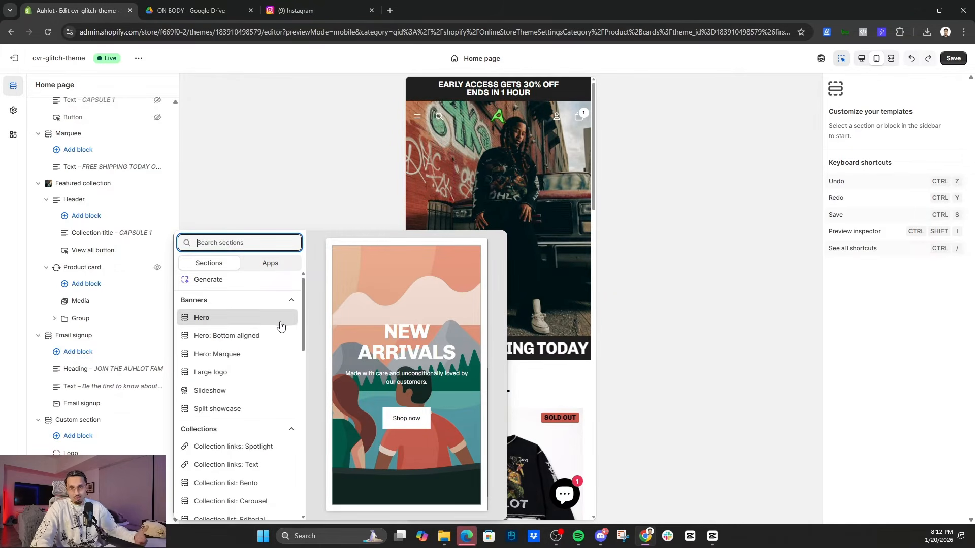
{"action": "scroll", "coordinate": [253, 375], "scroll_direction": "down", "scroll_amount": 5}
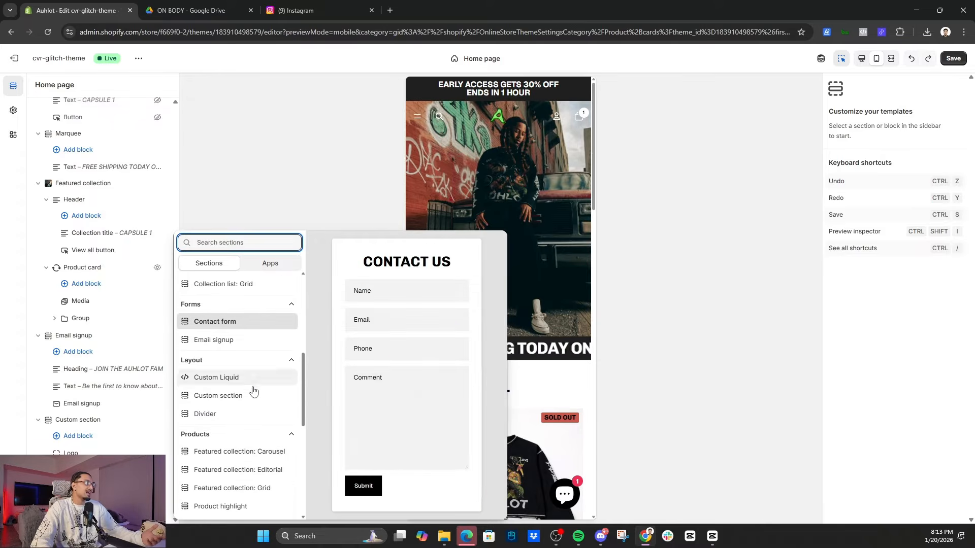
{"action": "scroll", "coordinate": [253, 391], "scroll_direction": "down", "scroll_amount": 1}
{"action": "left_click", "coordinate": [254, 404]}
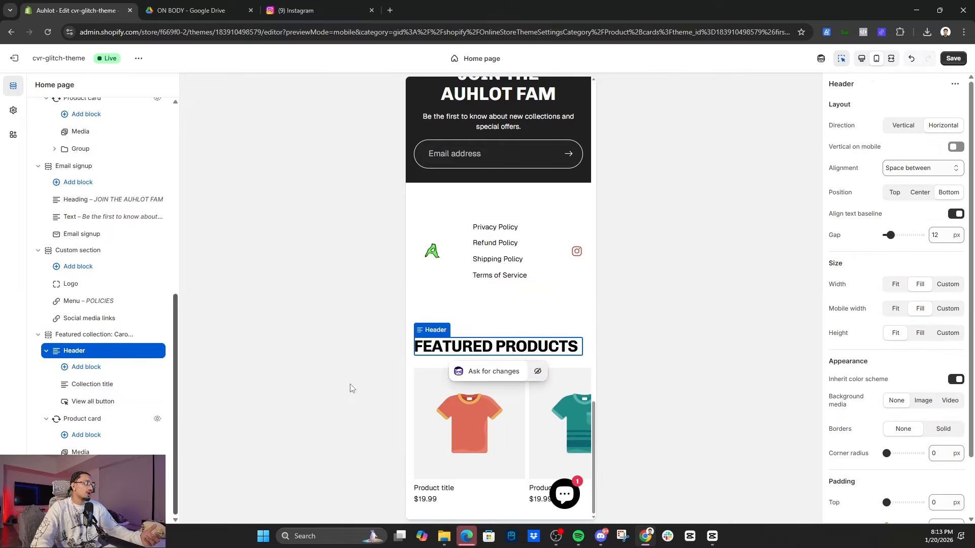
{"action": "scroll", "coordinate": [893, 260], "scroll_direction": "down", "scroll_amount": 1}
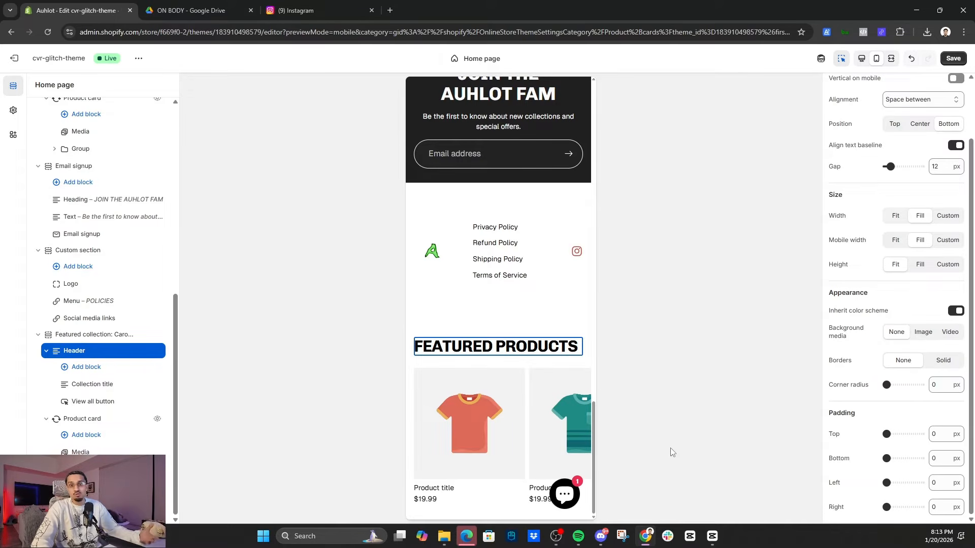
{"action": "left_click", "coordinate": [38, 335]}
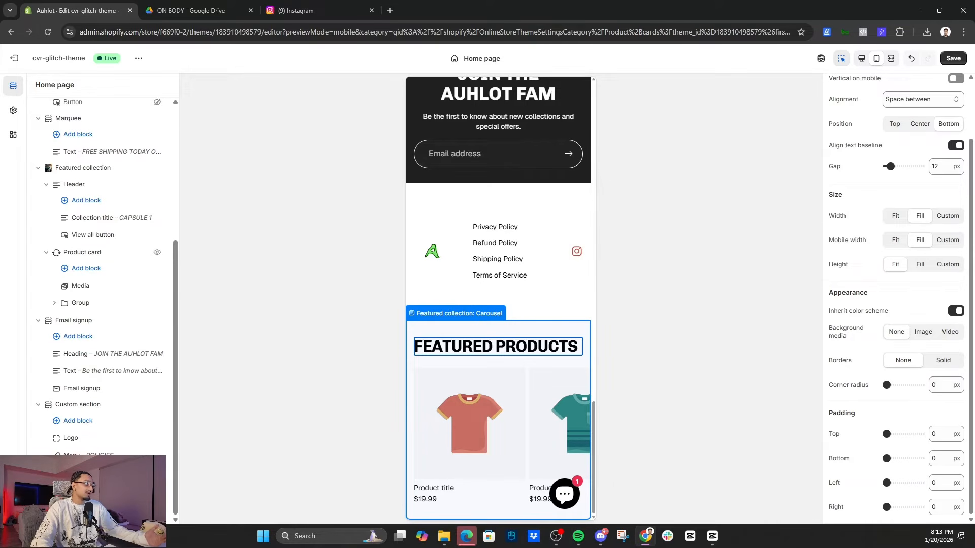
{"action": "scroll", "coordinate": [160, 346], "scroll_direction": "down", "scroll_amount": 3}
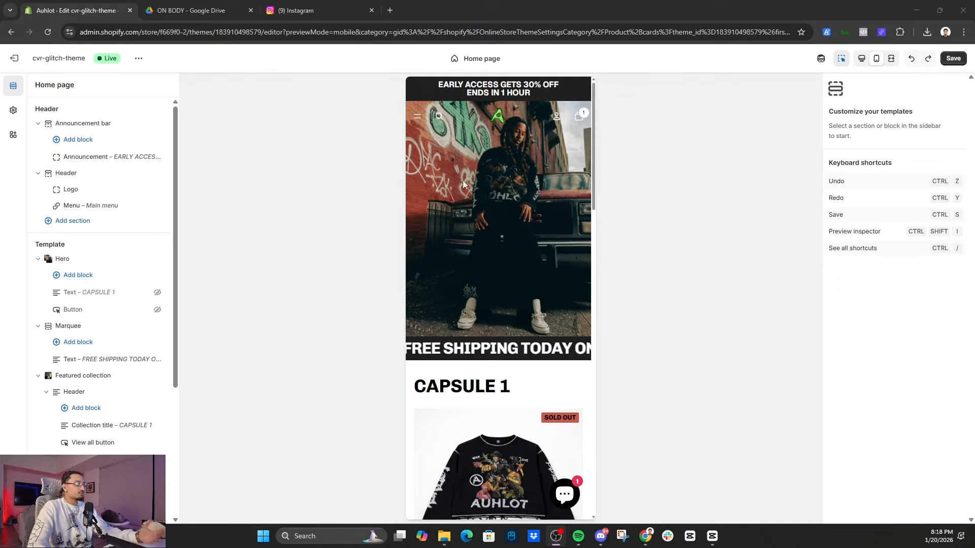
- Open the Default product template and review its whole layout in the mobile preview, from product media down to the footer
{"action": "left_click", "coordinate": [481, 59]}
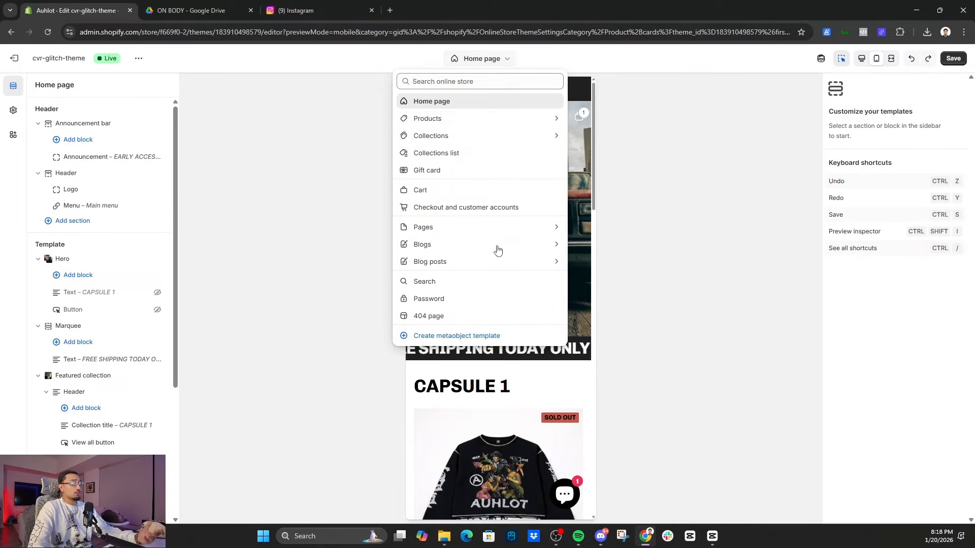
{"action": "left_click", "coordinate": [468, 119]}
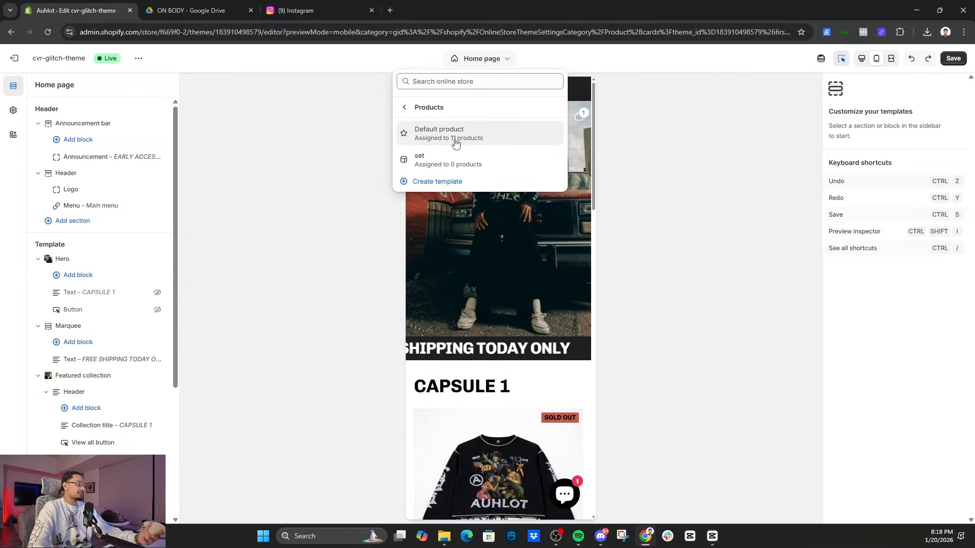
{"action": "left_click", "coordinate": [456, 140]}
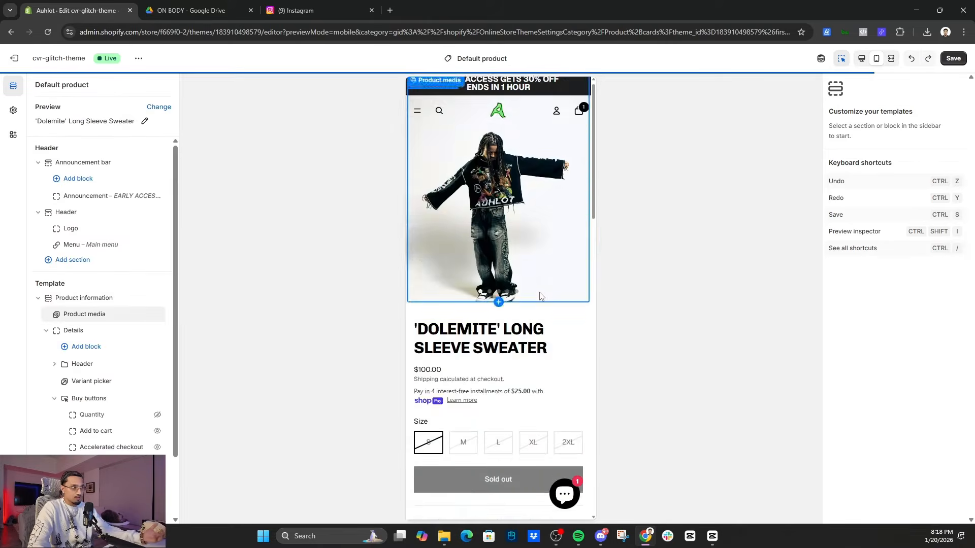
{"action": "scroll", "coordinate": [529, 238], "scroll_direction": "down", "scroll_amount": 5}
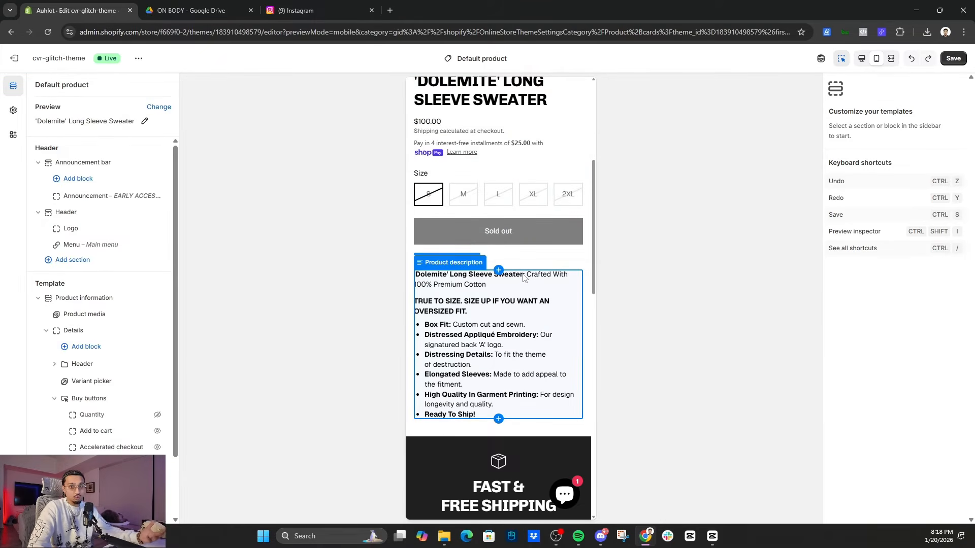
{"action": "scroll", "coordinate": [508, 267], "scroll_direction": "down", "scroll_amount": 10}
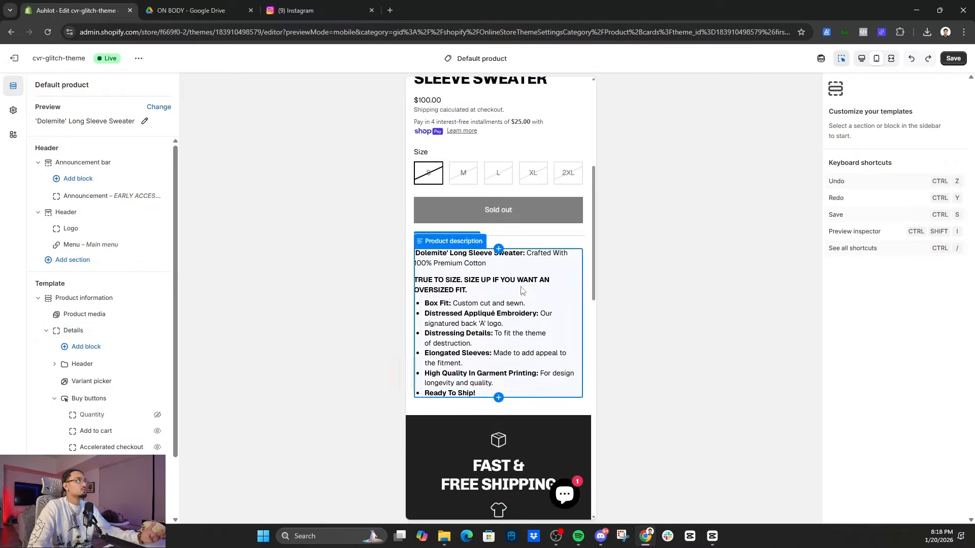
{"action": "scroll", "coordinate": [508, 276], "scroll_direction": "down", "scroll_amount": 5}
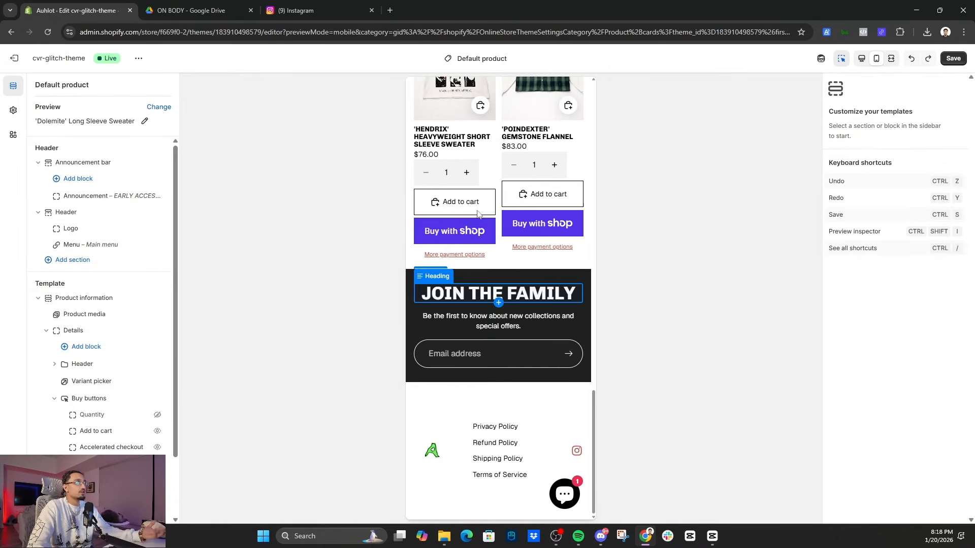
{"action": "scroll", "coordinate": [477, 214], "scroll_direction": "up", "scroll_amount": 15}
- Open the Default collection template and review its product grid and header logo in the mobile preview
{"action": "left_click", "coordinate": [492, 60]}
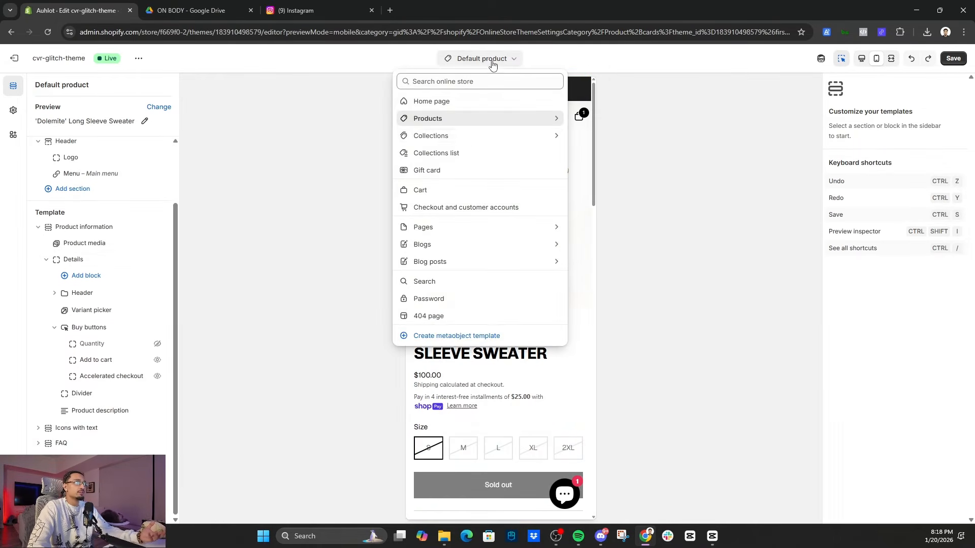
{"action": "left_click", "coordinate": [466, 136]}
{"action": "left_click", "coordinate": [453, 133]}
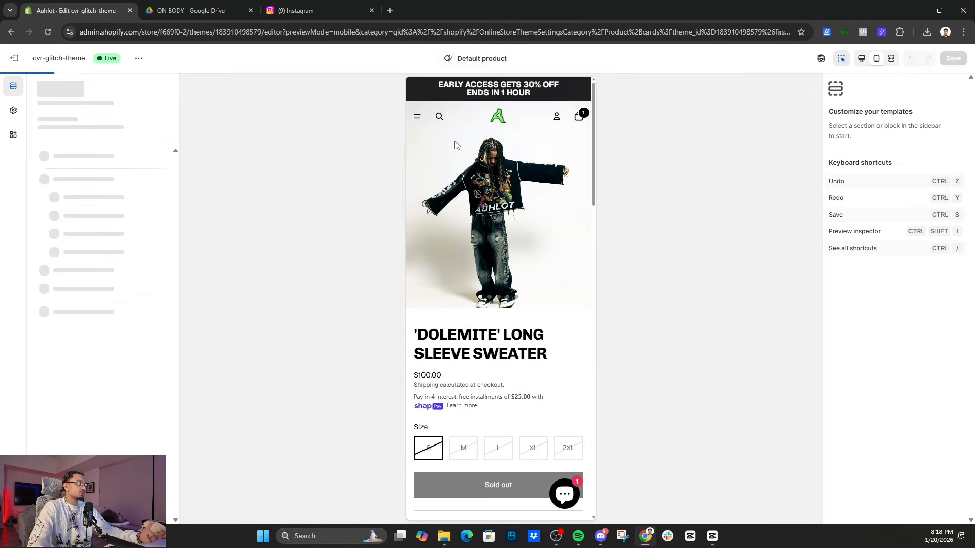
{"action": "scroll", "coordinate": [541, 229], "scroll_direction": "down", "scroll_amount": 4}
{"action": "scroll", "coordinate": [568, 305], "scroll_direction": "up", "scroll_amount": 4}
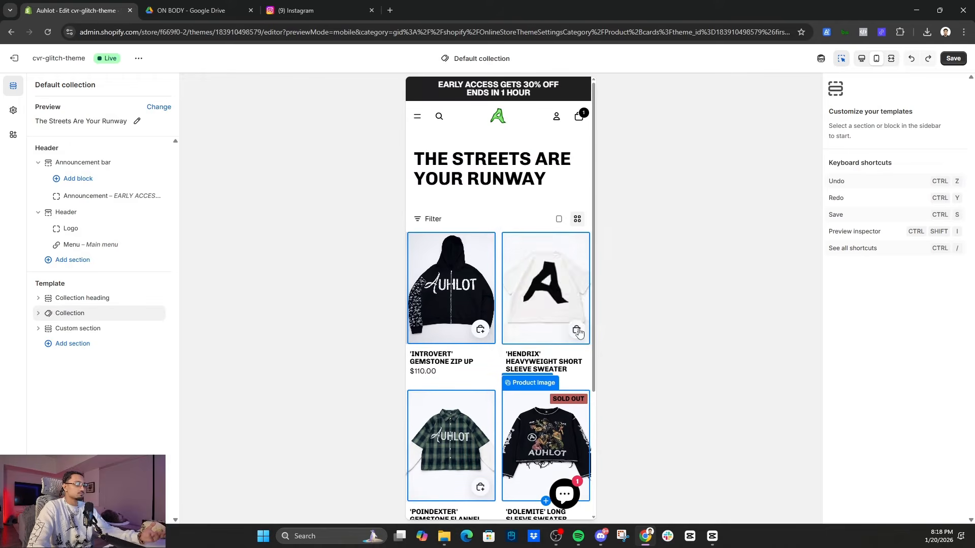
{"action": "left_click", "coordinate": [497, 121]}
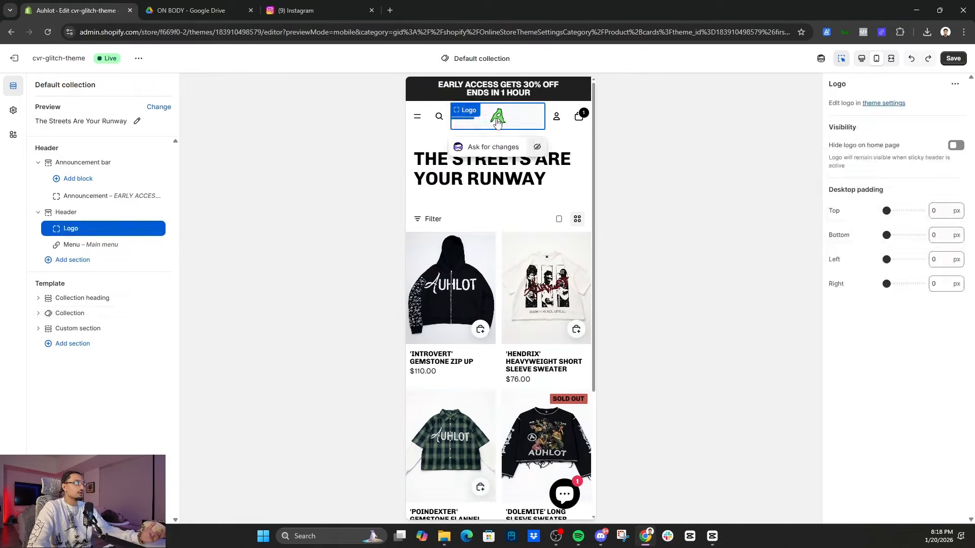
- Open the Password page template and browse the blocks that can be added to its Password section
{"action": "left_click", "coordinate": [480, 58]}
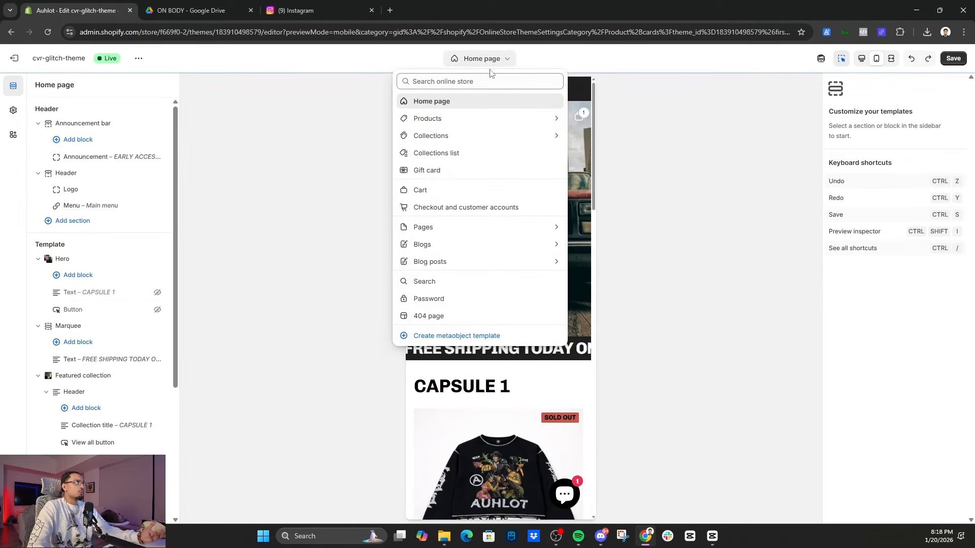
{"action": "left_click", "coordinate": [464, 302]}
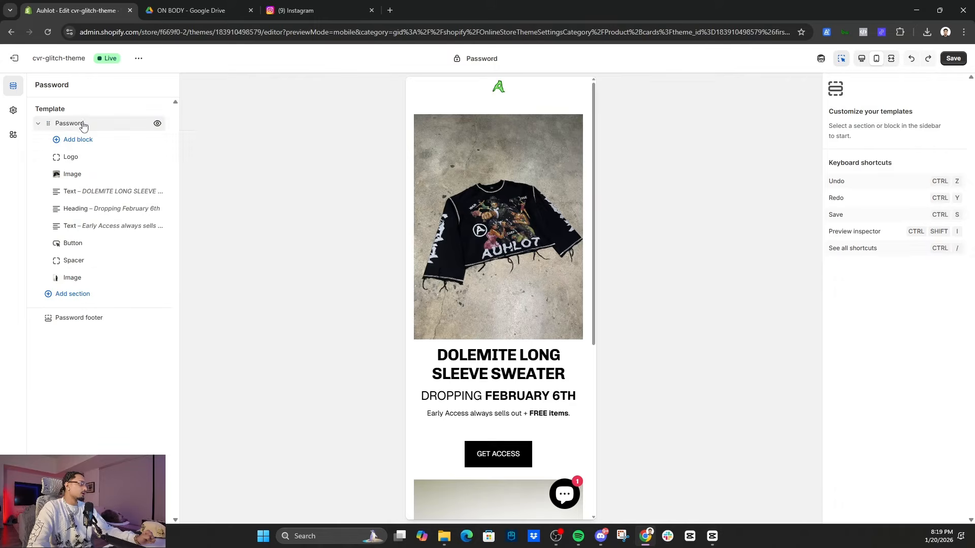
{"action": "left_click", "coordinate": [84, 125]}
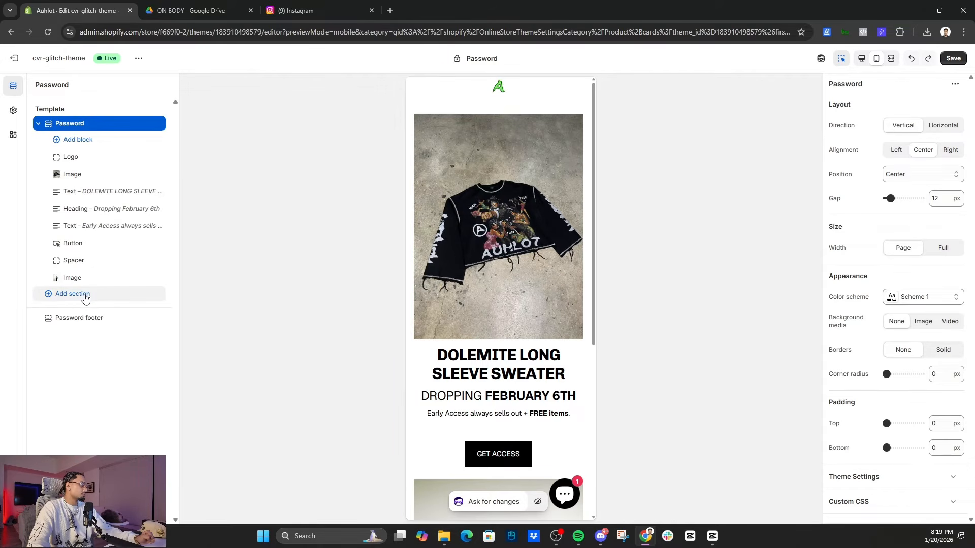
{"action": "left_click", "coordinate": [68, 141]}
{"action": "scroll", "coordinate": [213, 241], "scroll_direction": "down", "scroll_amount": 5}
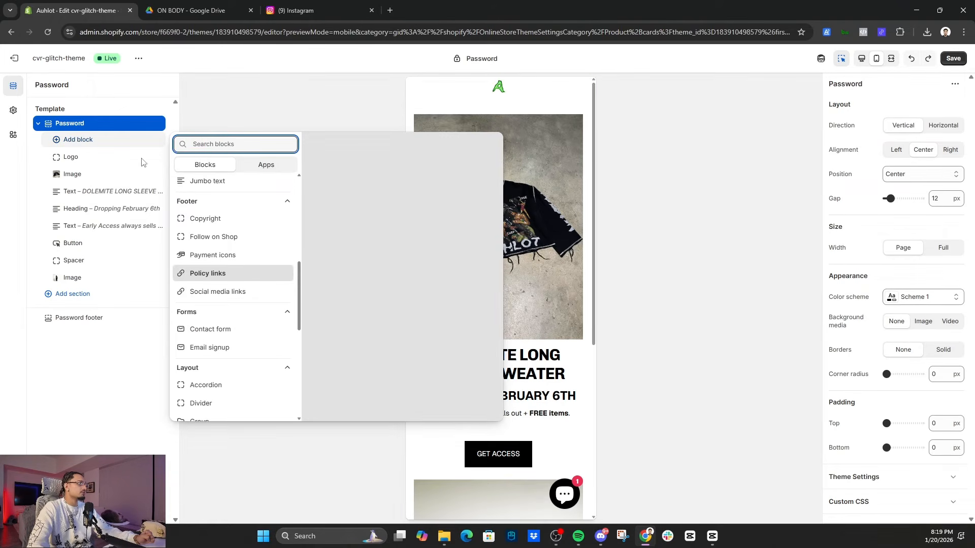
{"action": "left_click", "coordinate": [268, 96]}
- Examine the settings of the password page's Logo, first Image, Button and Spacer blocks
{"action": "left_click", "coordinate": [86, 157]}
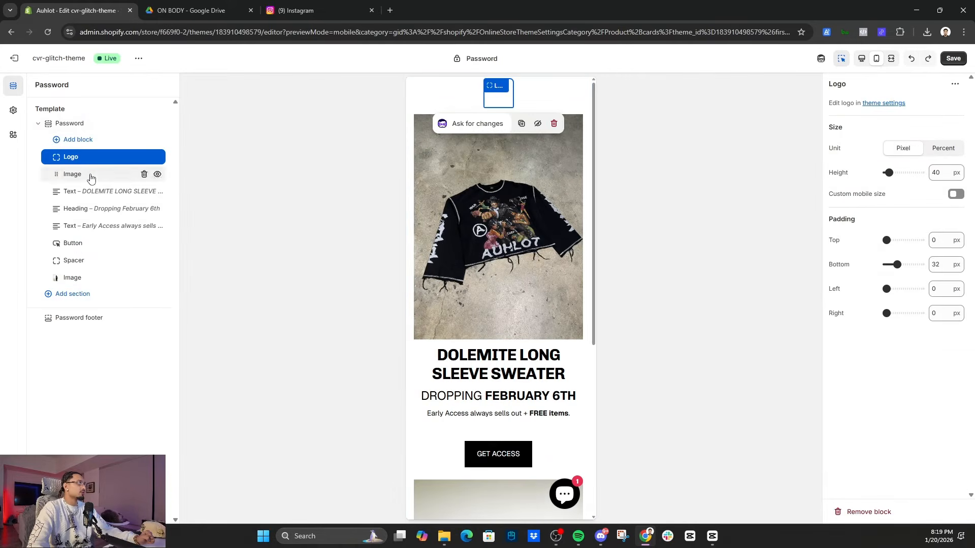
{"action": "left_click", "coordinate": [91, 174]}
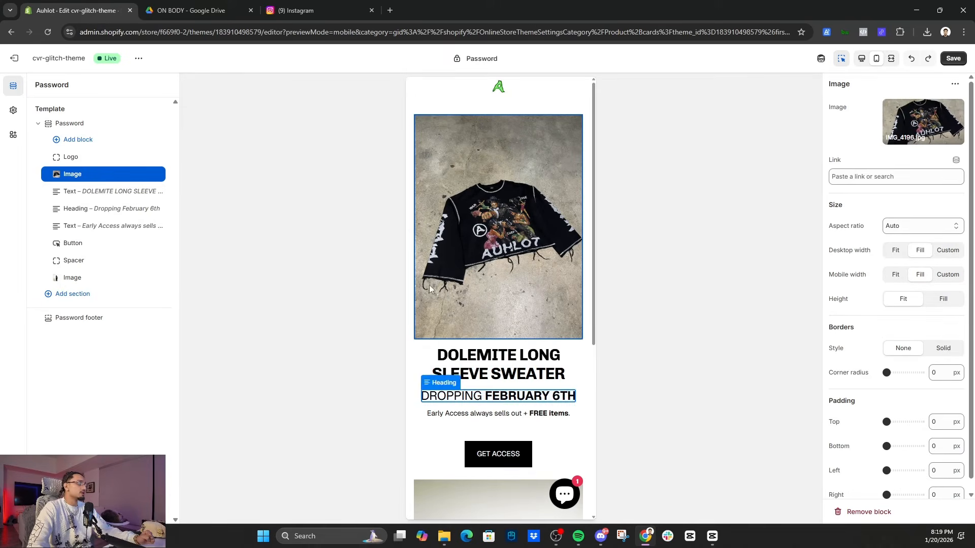
{"action": "scroll", "coordinate": [449, 235], "scroll_direction": "down", "scroll_amount": 3}
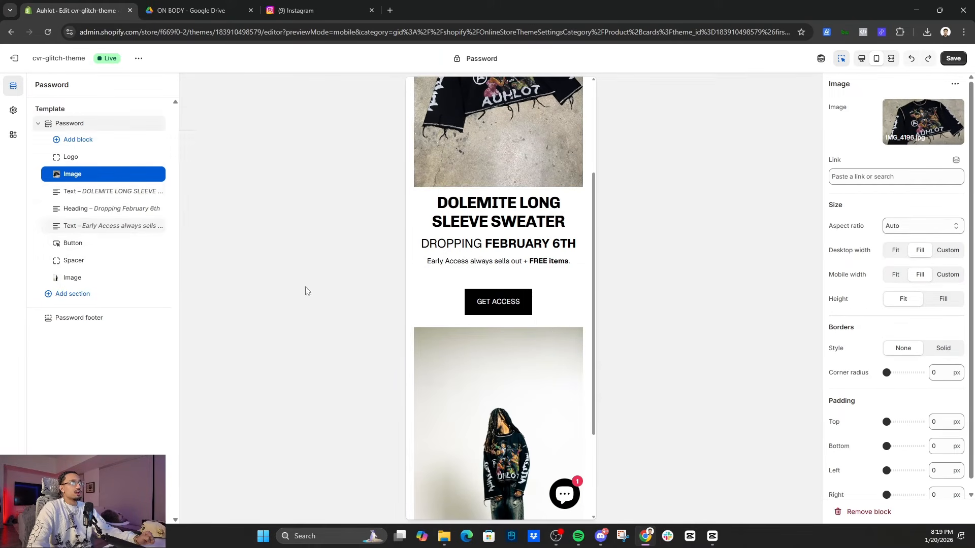
{"action": "left_click", "coordinate": [65, 244]}
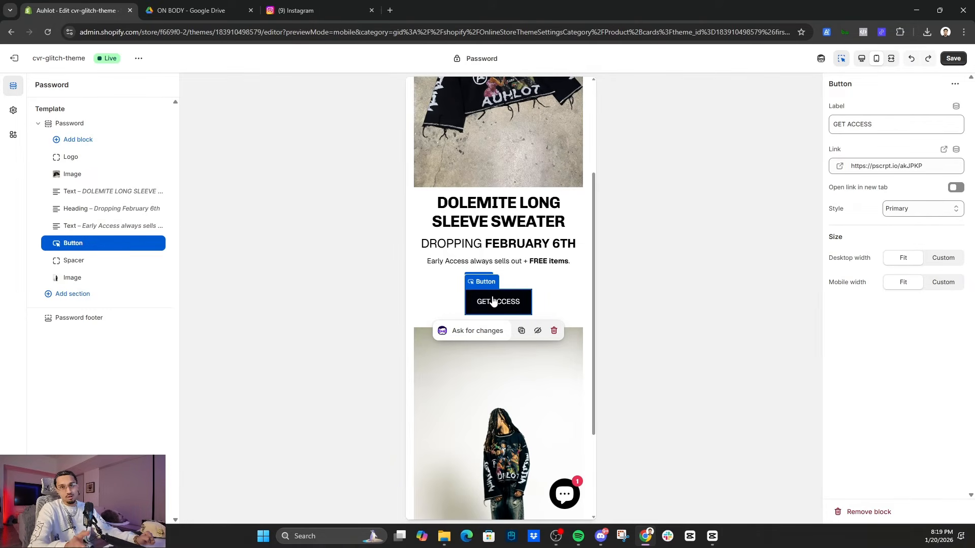
{"action": "left_click", "coordinate": [74, 260]}
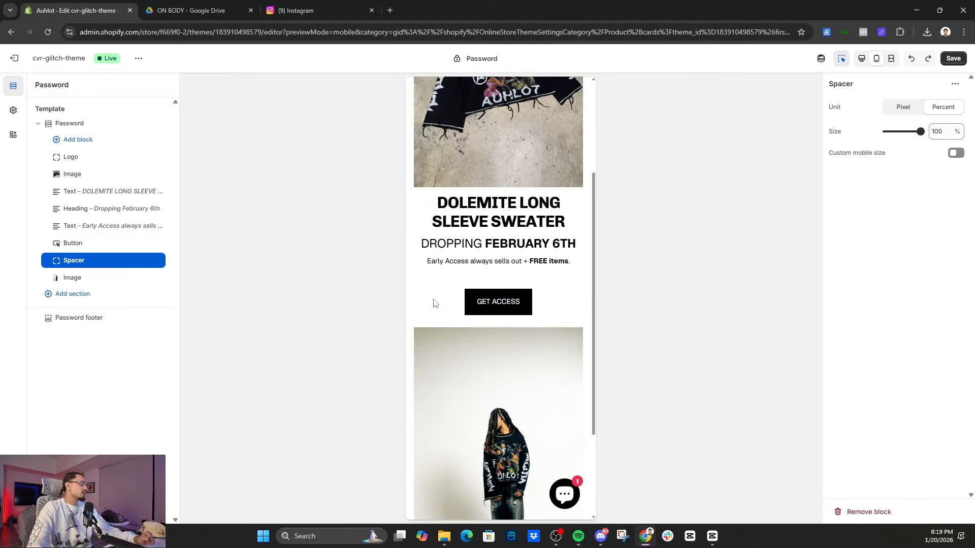
- Review the password page preview down to its footer, and save the pending theme changes
{"action": "scroll", "coordinate": [487, 361], "scroll_direction": "down", "scroll_amount": 3}
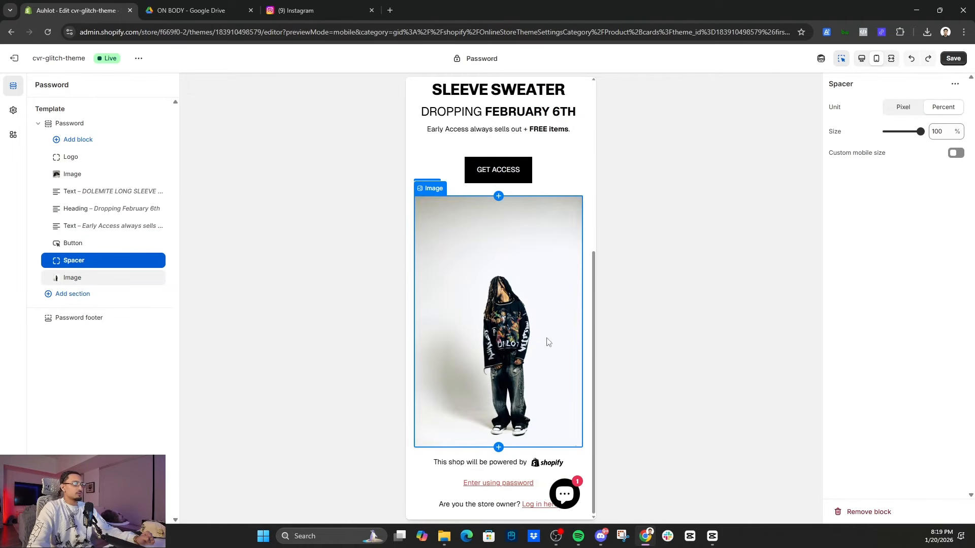
{"action": "scroll", "coordinate": [547, 341], "scroll_direction": "up", "scroll_amount": 6}
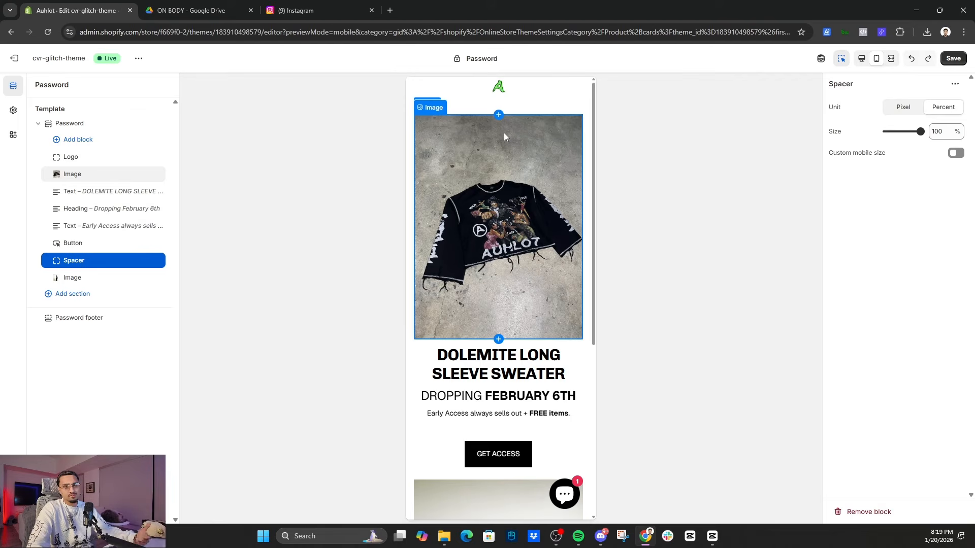
{"action": "left_click", "coordinate": [485, 59]}
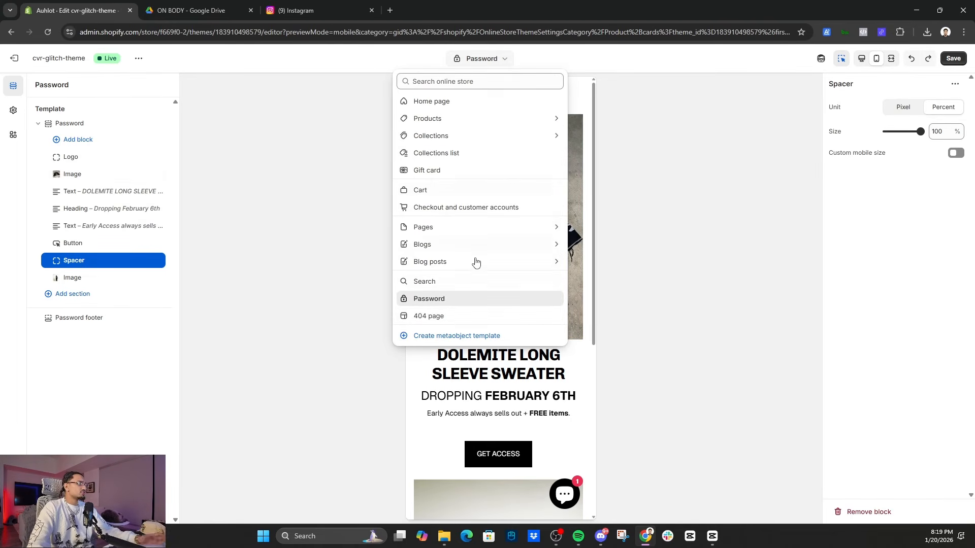
{"action": "left_click", "coordinate": [472, 208]}
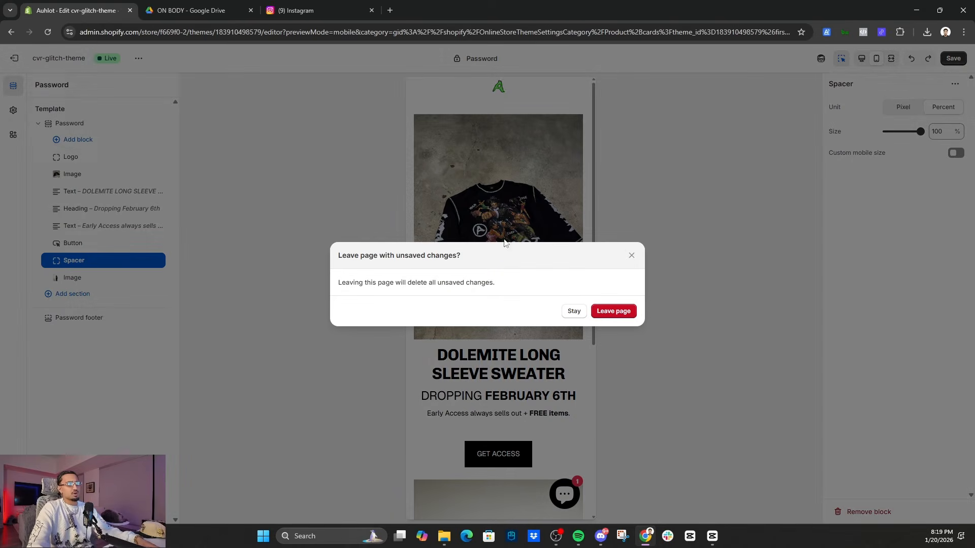
{"action": "left_click", "coordinate": [631, 256]}
{"action": "left_click", "coordinate": [953, 59]}
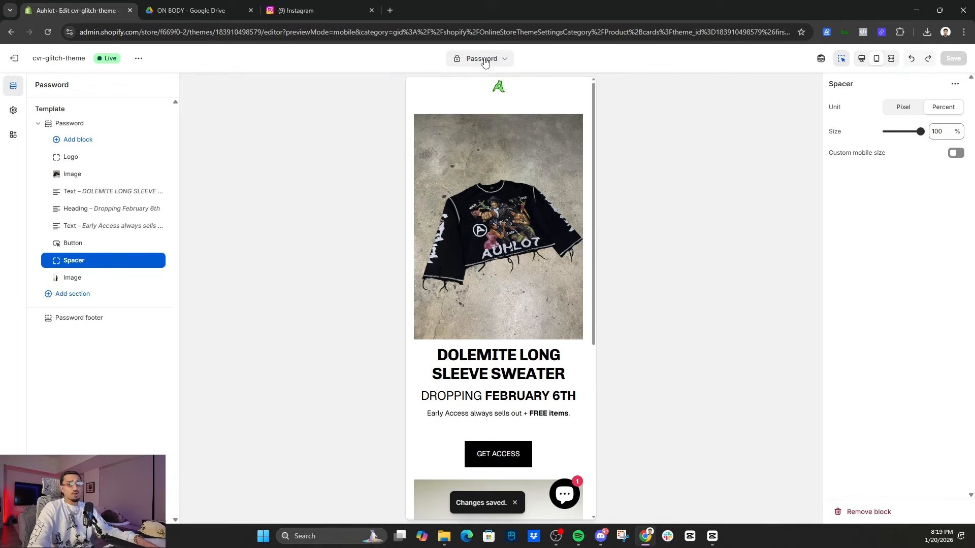
- Open the Checkout and customer accounts editor and show its preview in mobile view
{"action": "left_click", "coordinate": [484, 59]}
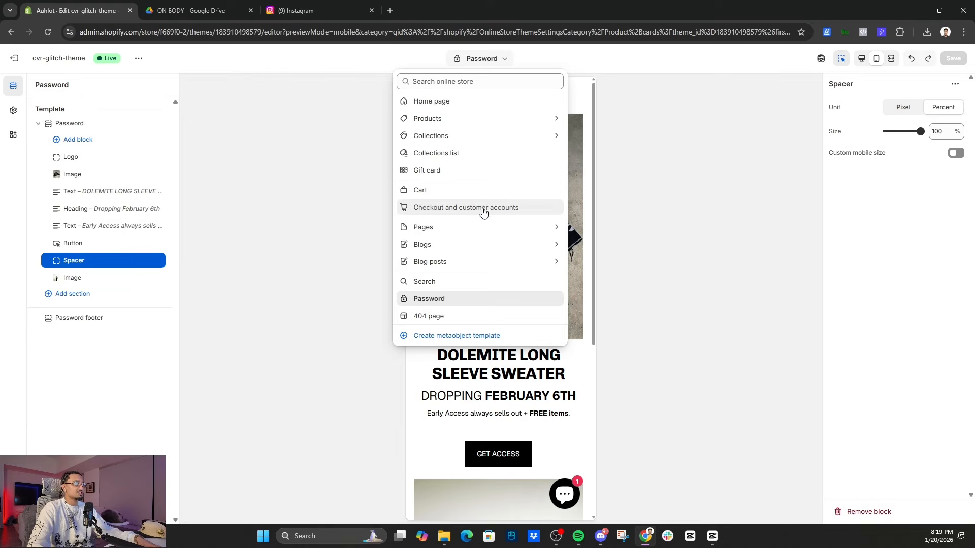
{"action": "left_click", "coordinate": [682, 268]}
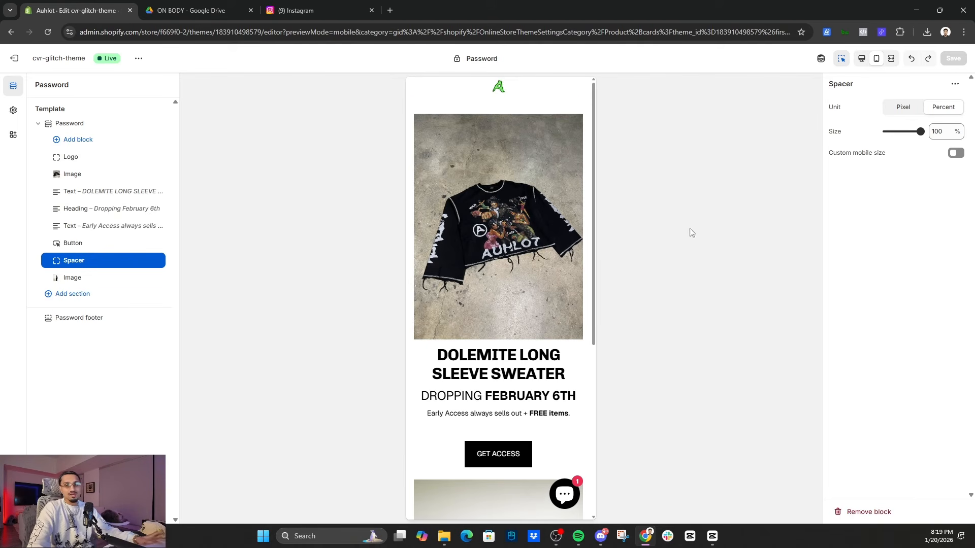
{"action": "left_click", "coordinate": [480, 58]}
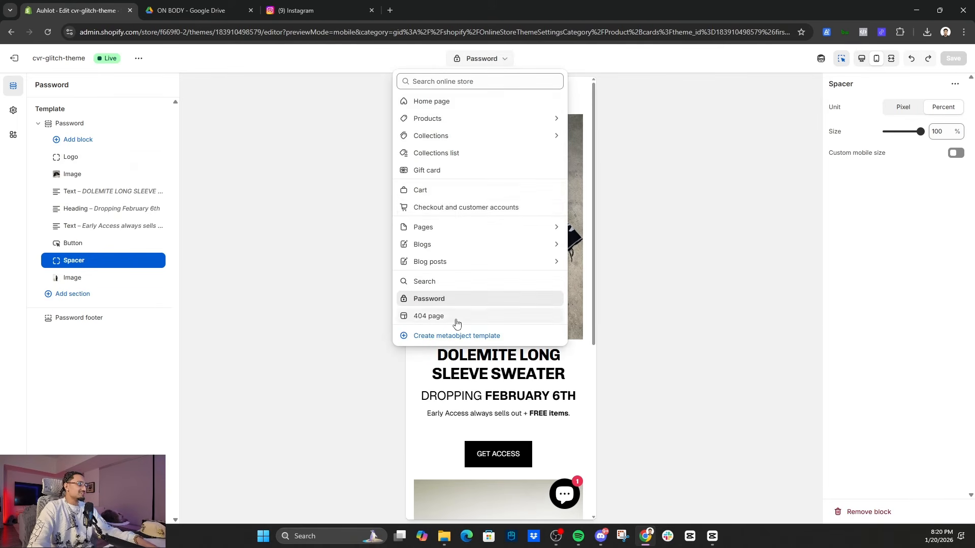
{"action": "left_click", "coordinate": [466, 209]}
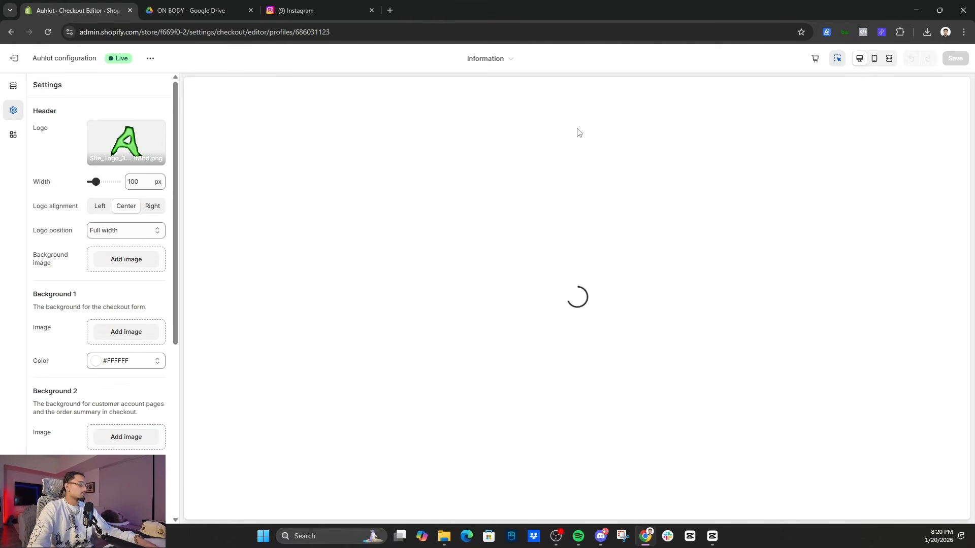
{"action": "left_click", "coordinate": [874, 59]}
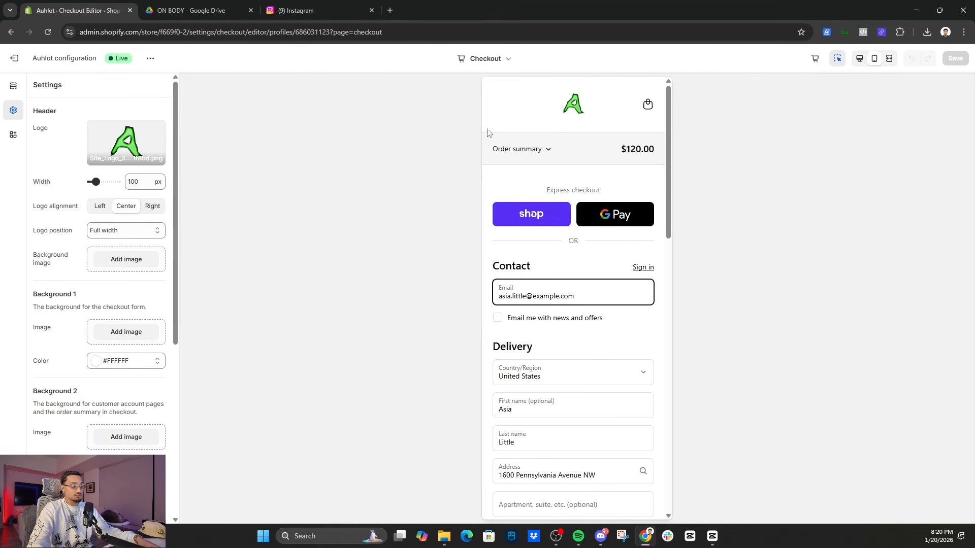
- Examine the mobile checkout page from express checkout to the policy links, its list of related pages, and its block customization options
{"action": "scroll", "coordinate": [615, 242], "scroll_direction": "down", "scroll_amount": 15}
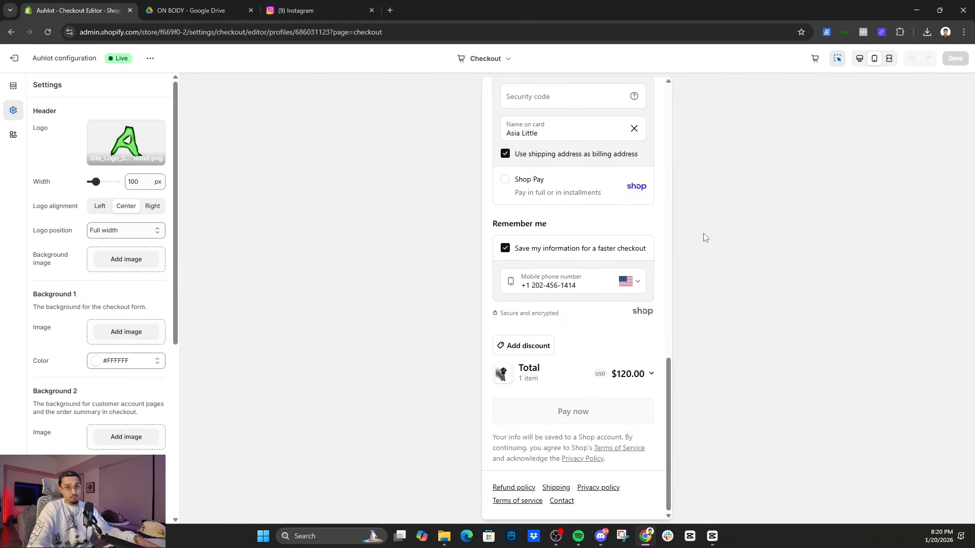
{"action": "scroll", "coordinate": [620, 341], "scroll_direction": "up", "scroll_amount": 15}
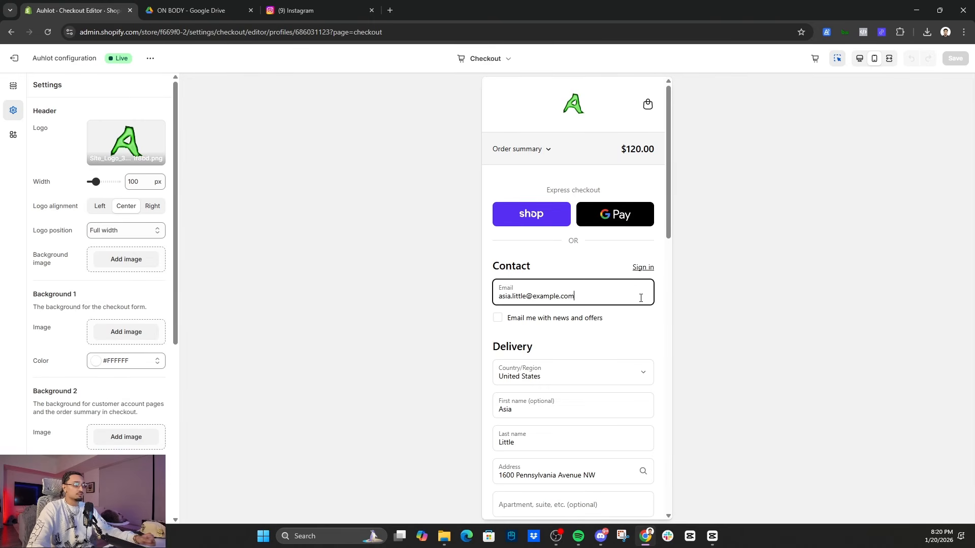
{"action": "scroll", "coordinate": [642, 307], "scroll_direction": "down", "scroll_amount": 15}
{"action": "scroll", "coordinate": [636, 311], "scroll_direction": "up", "scroll_amount": 15}
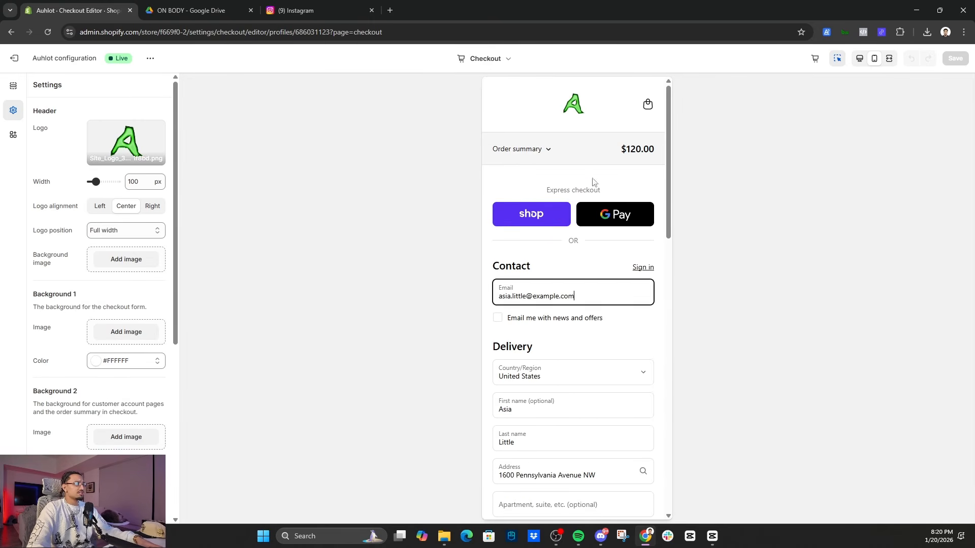
{"action": "left_click", "coordinate": [487, 59]}
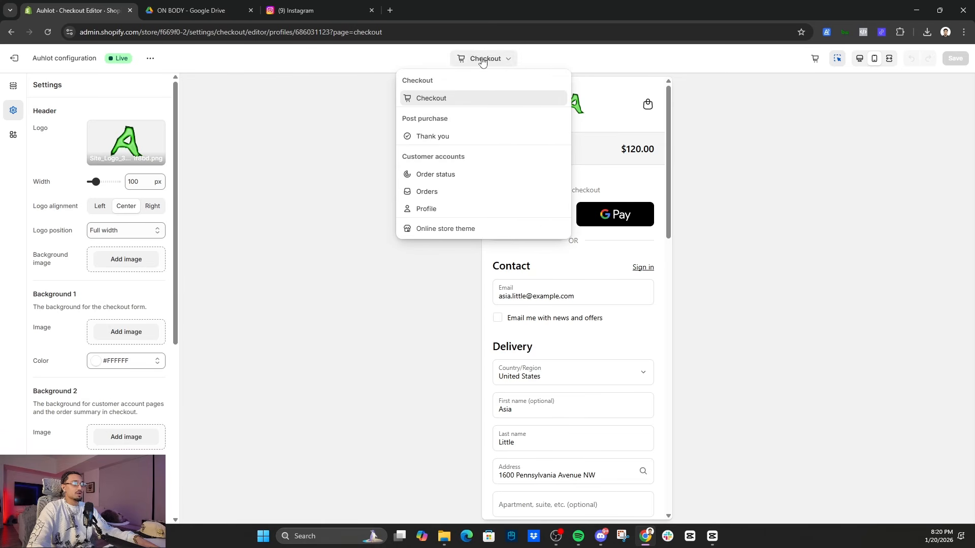
{"action": "left_click", "coordinate": [19, 89]}
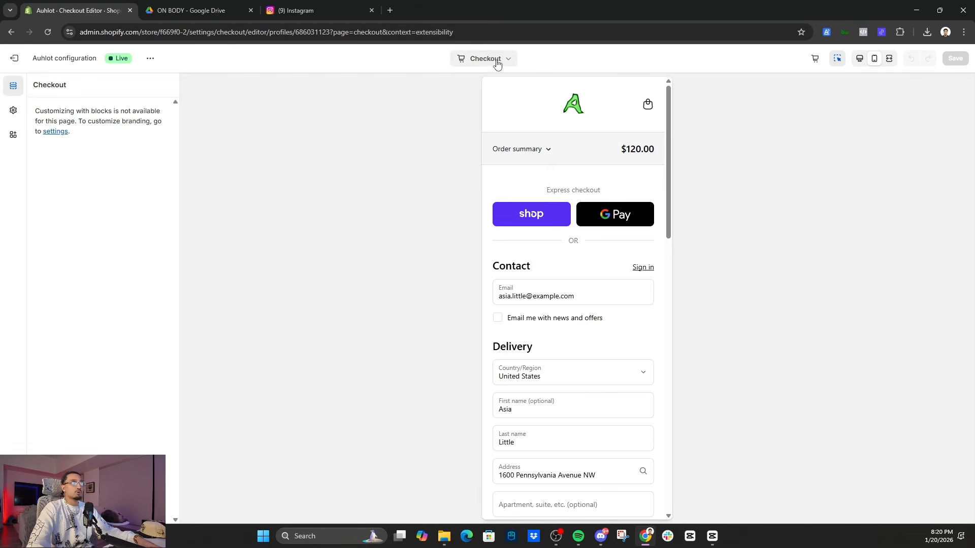